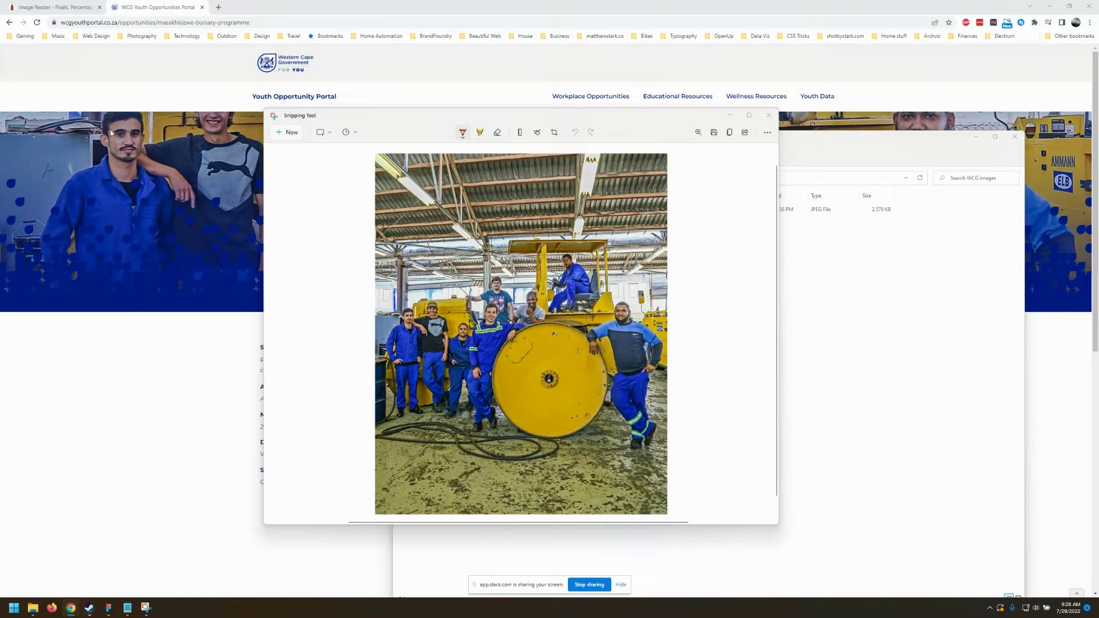
Review the Masakh'iSizwe Bursary Programme page from its banner image down to the application section.
left_click(115, 343)
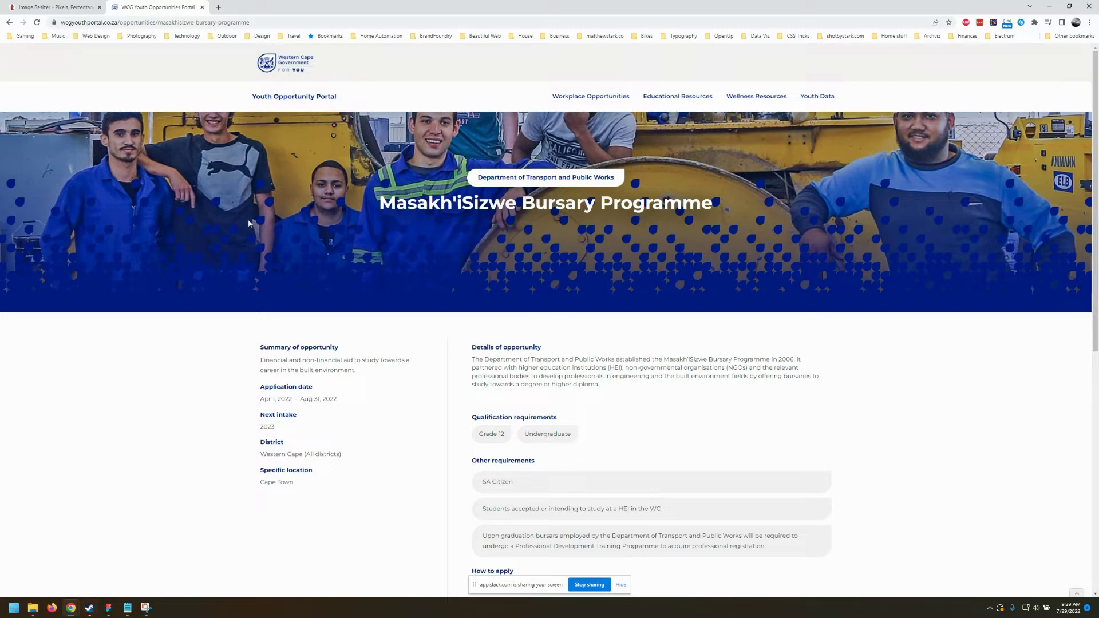
scroll(578, 353, "down", 7)
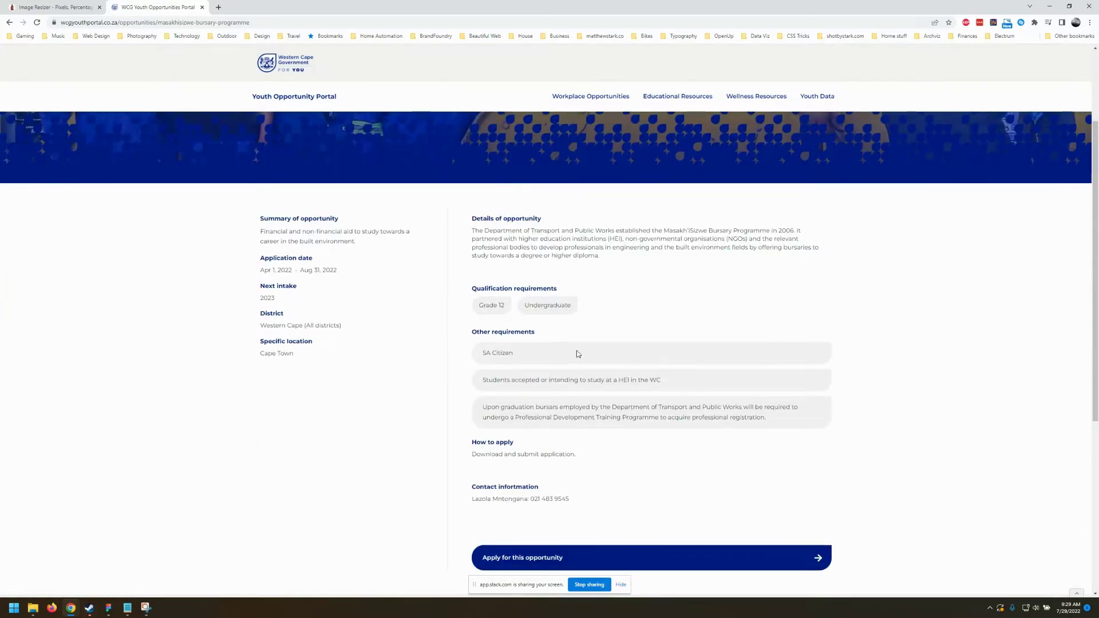
scroll(577, 352, "up", 7)
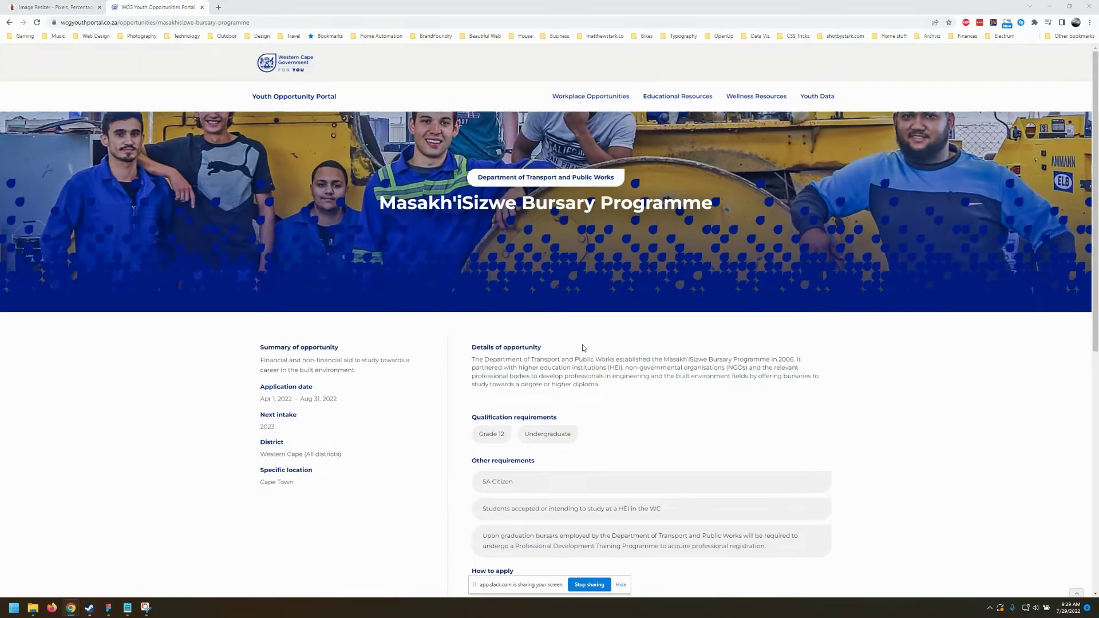
Switch to the workshop photo in Snipping Tool and check its JPEG file size in the WCG images folder.
key("super+Tab")
left_click(677, 169)
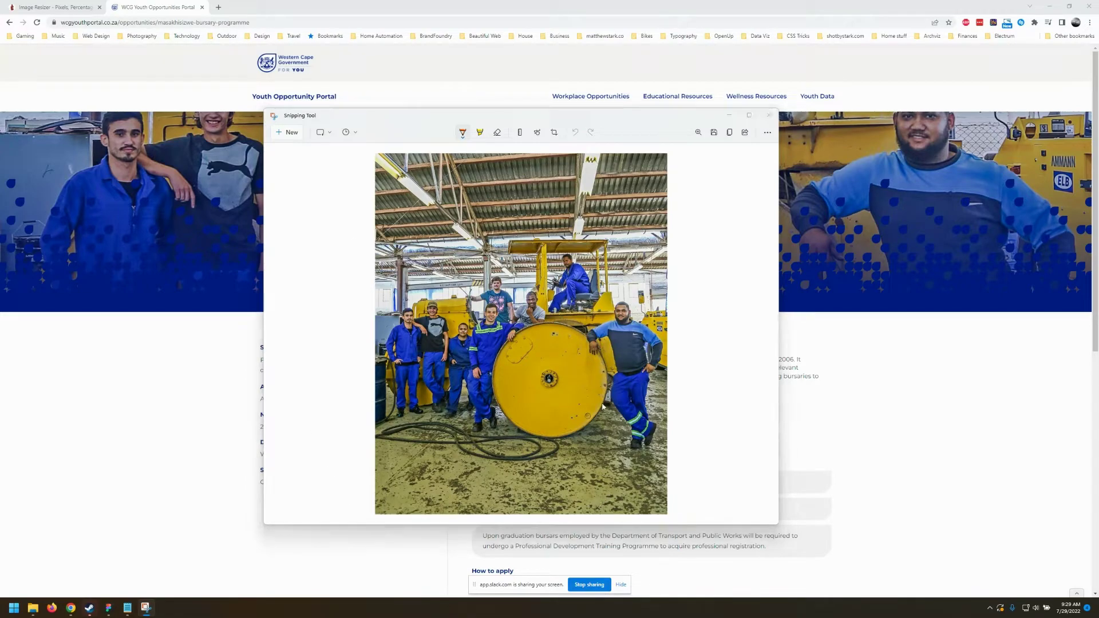
key("alt+Tab")
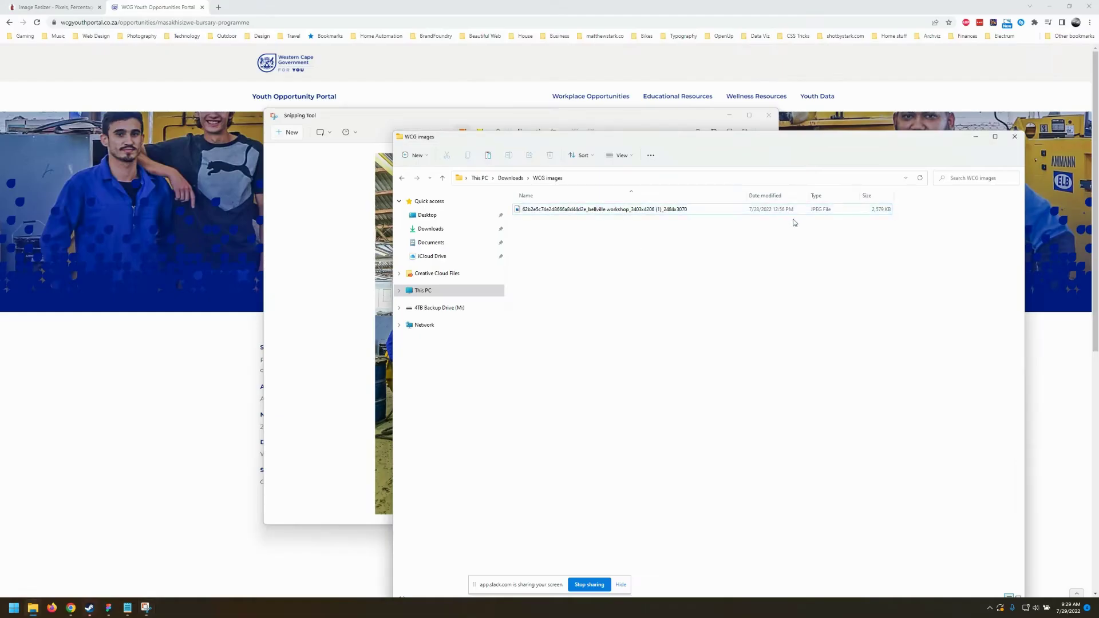
left_click(874, 212)
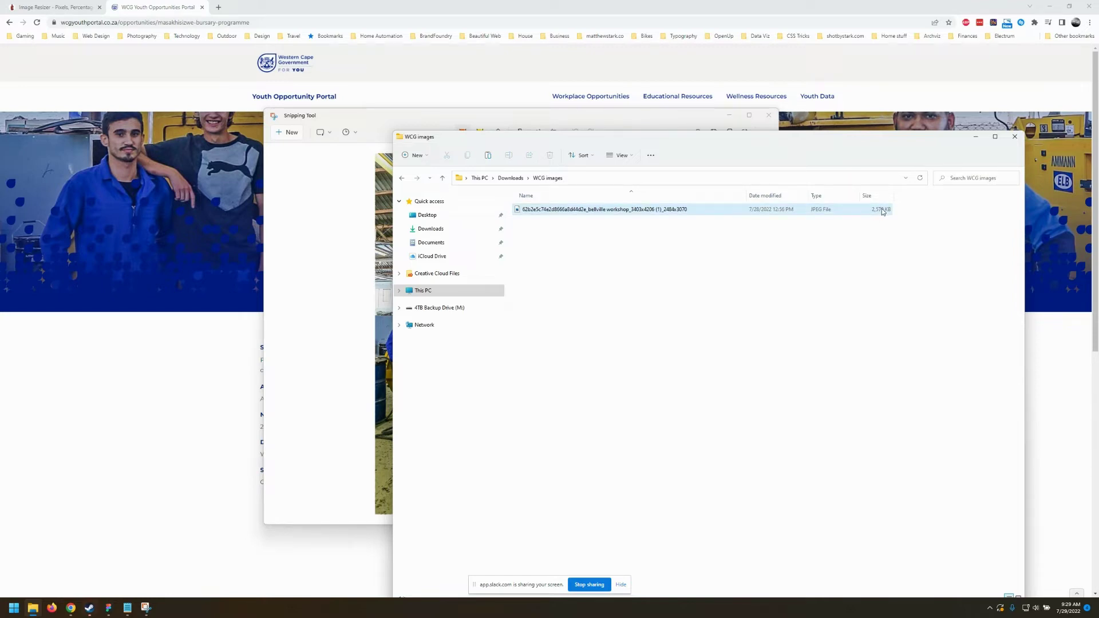
Load the bellville workshop JPEG from the WCG images folder into the RedKetchup Image Resizer in the browser.
left_click(80, 8)
left_click(60, 21)
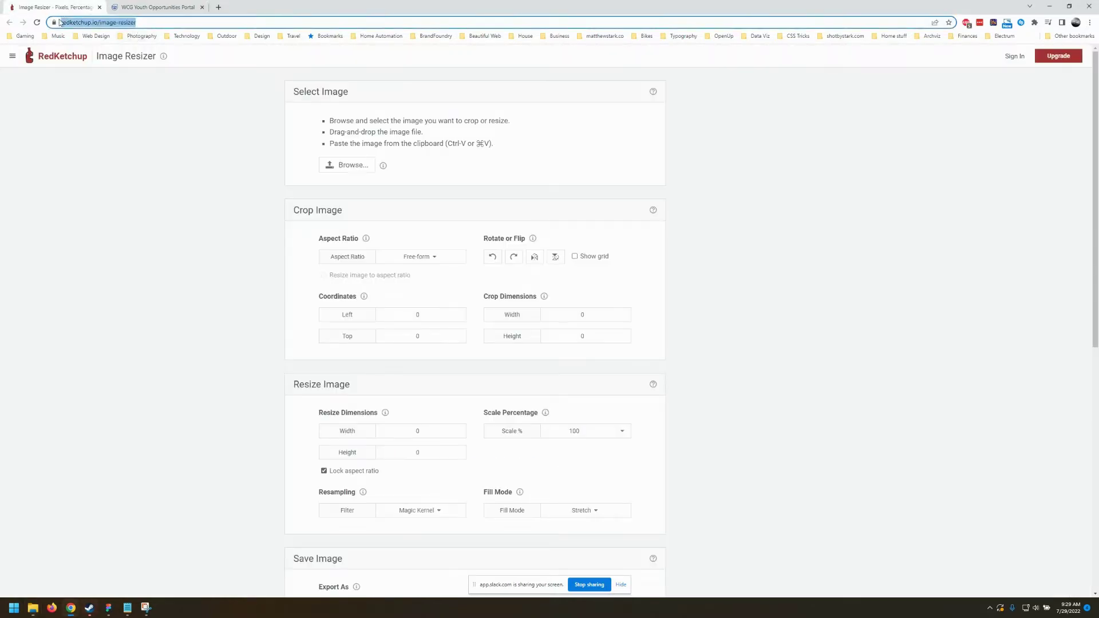
left_click(88, 71)
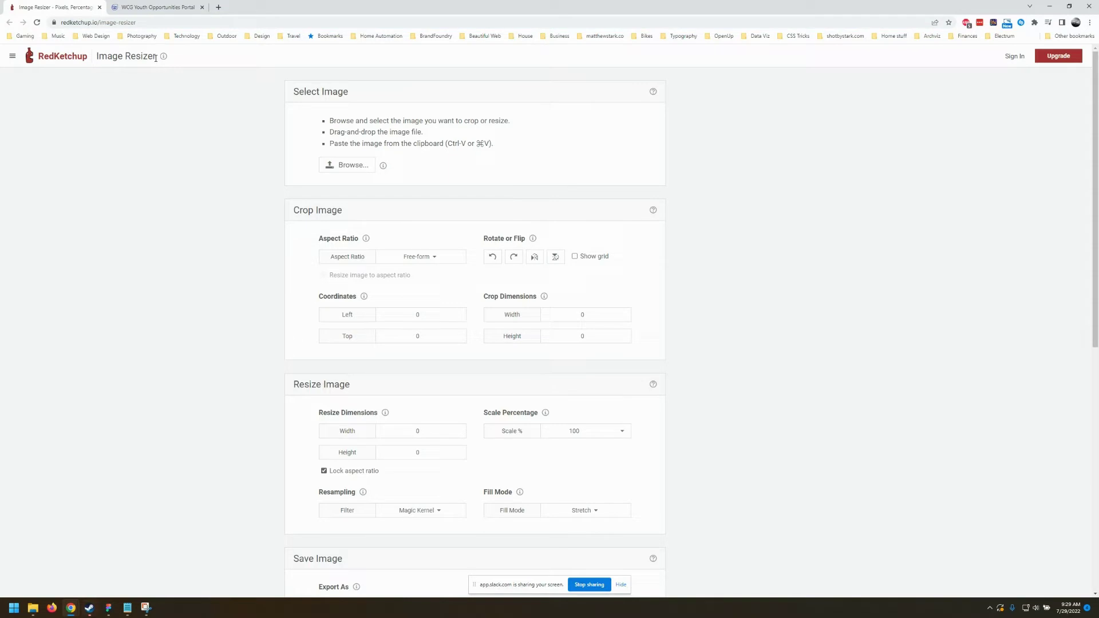
left_click(346, 164)
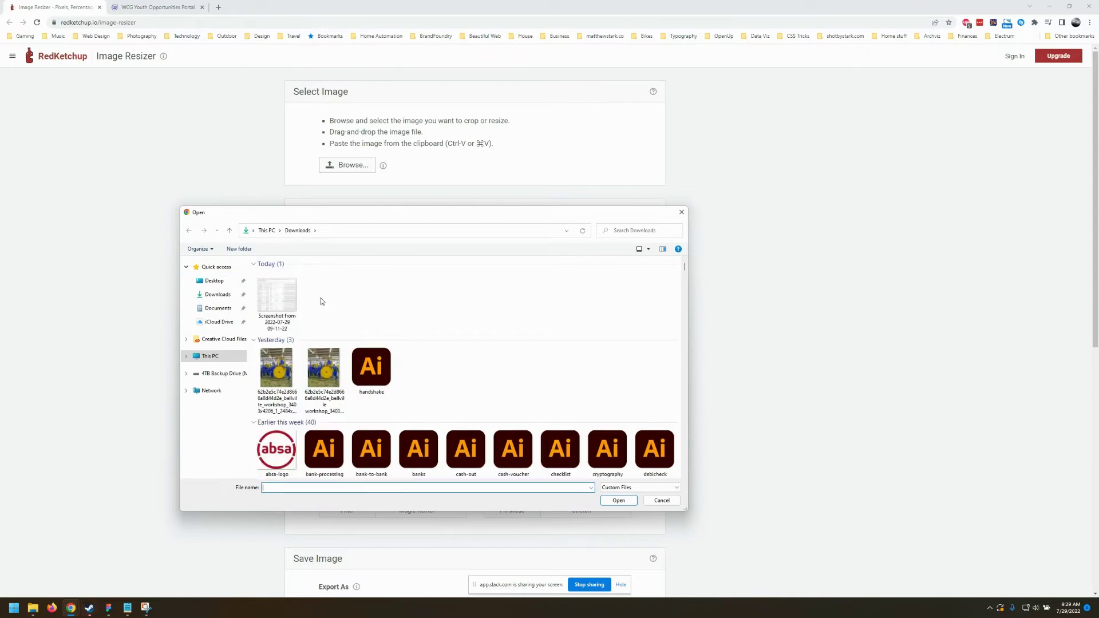
double_click(320, 295)
left_click(277, 290)
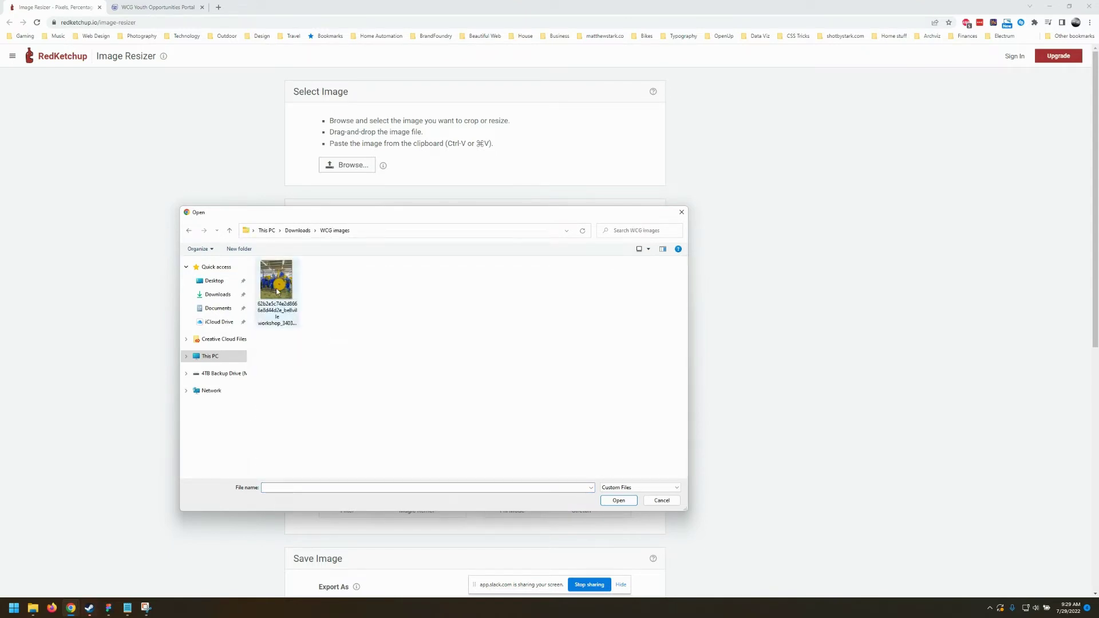
left_click(277, 291)
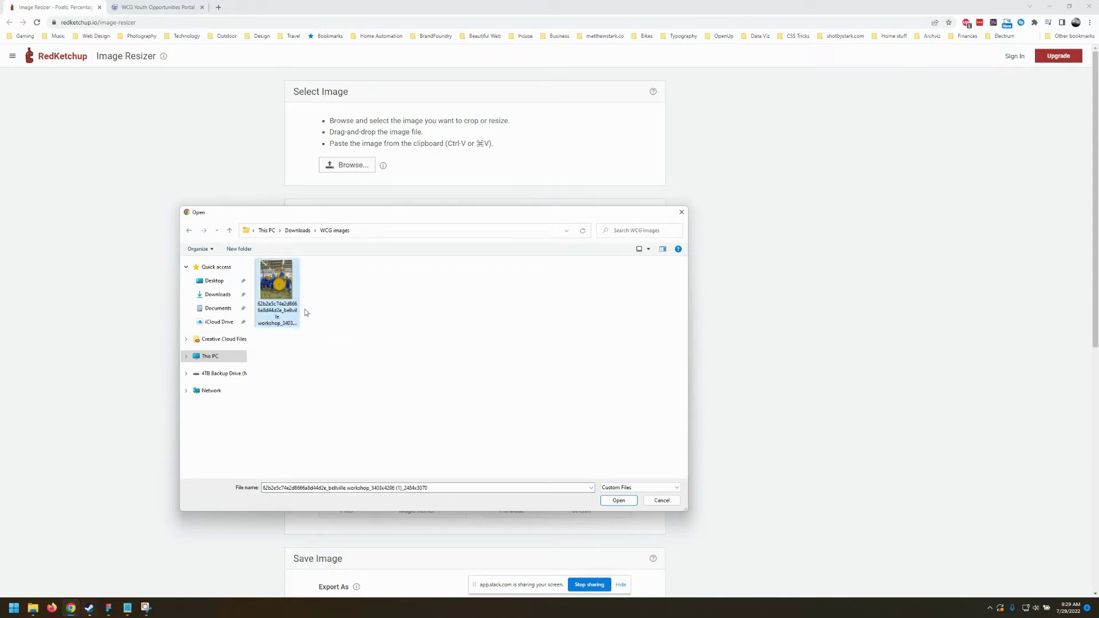
left_click(619, 500)
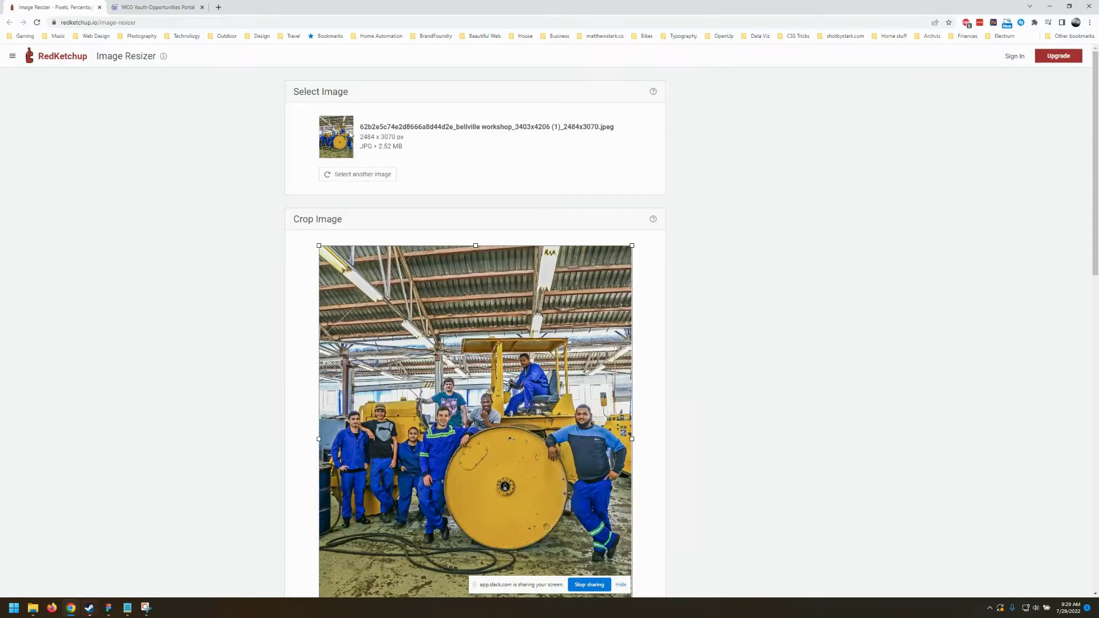
Examine the loaded workshop photo and the crop settings beneath it.
scroll(775, 203, "down", 3)
scroll(775, 203, "up", 2)
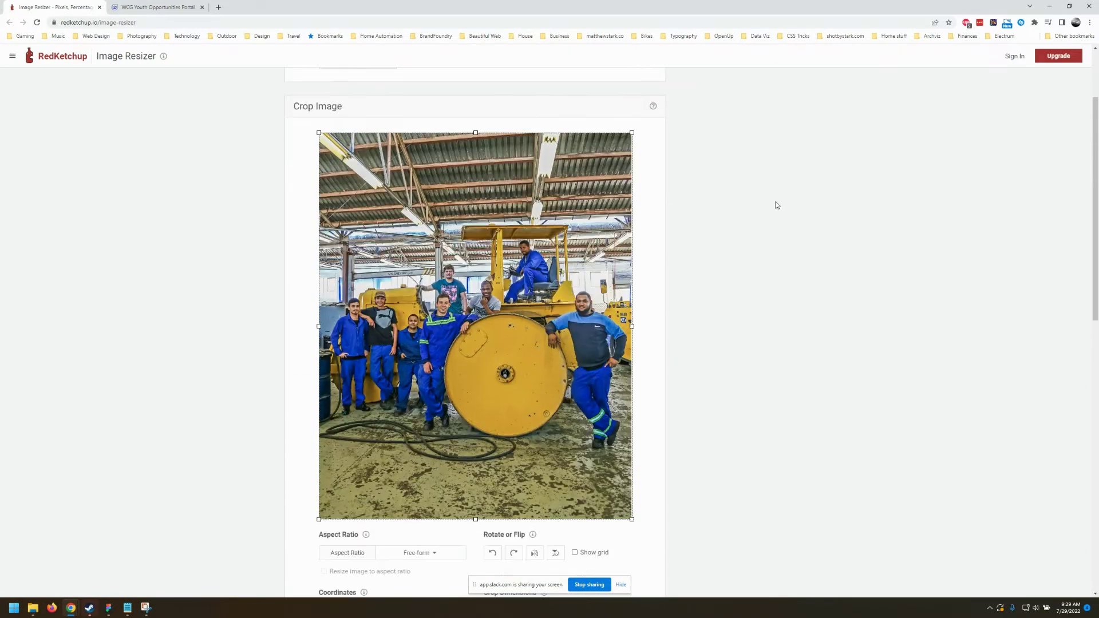
scroll(770, 312, "down", 2)
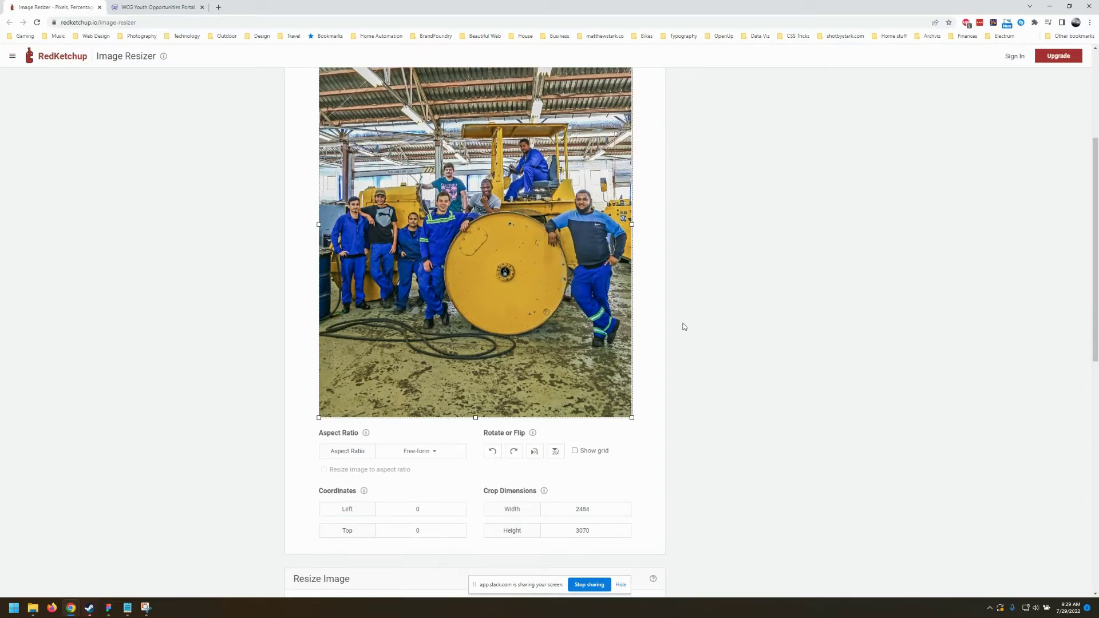
scroll(831, 368, "up", 2)
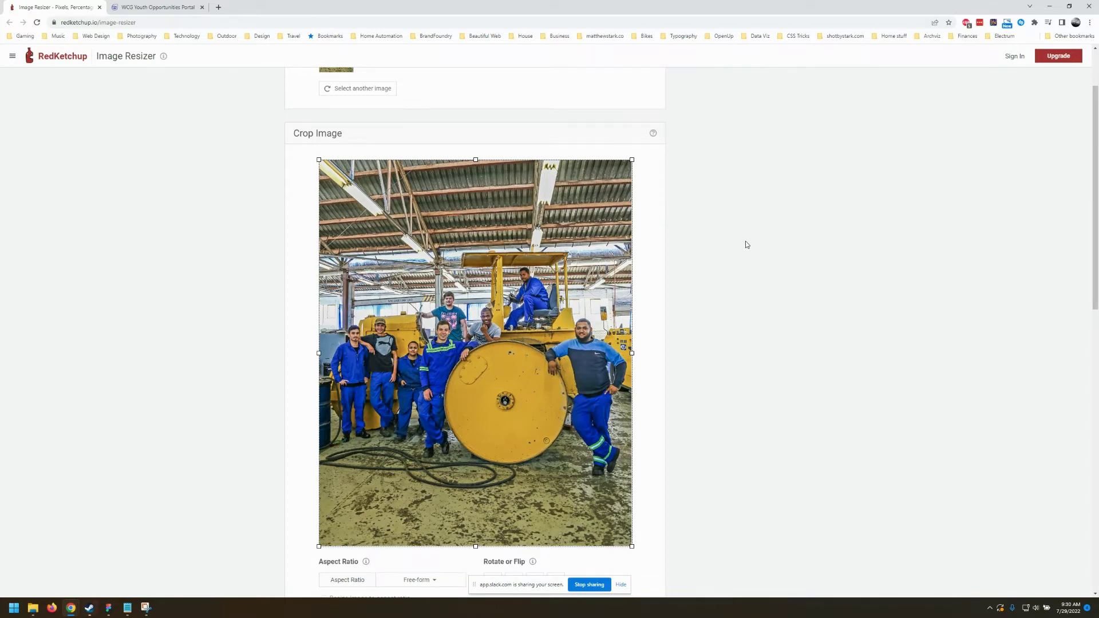
scroll(745, 244, "down", 3)
scroll(741, 258, "up", 2)
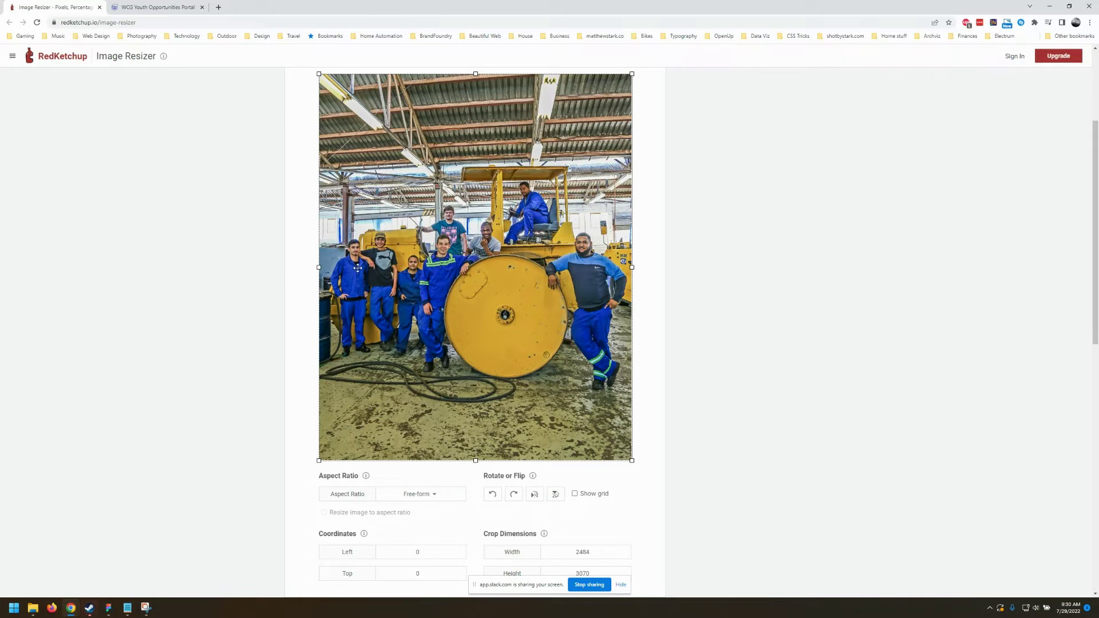
scroll(201, 385, "down", 2)
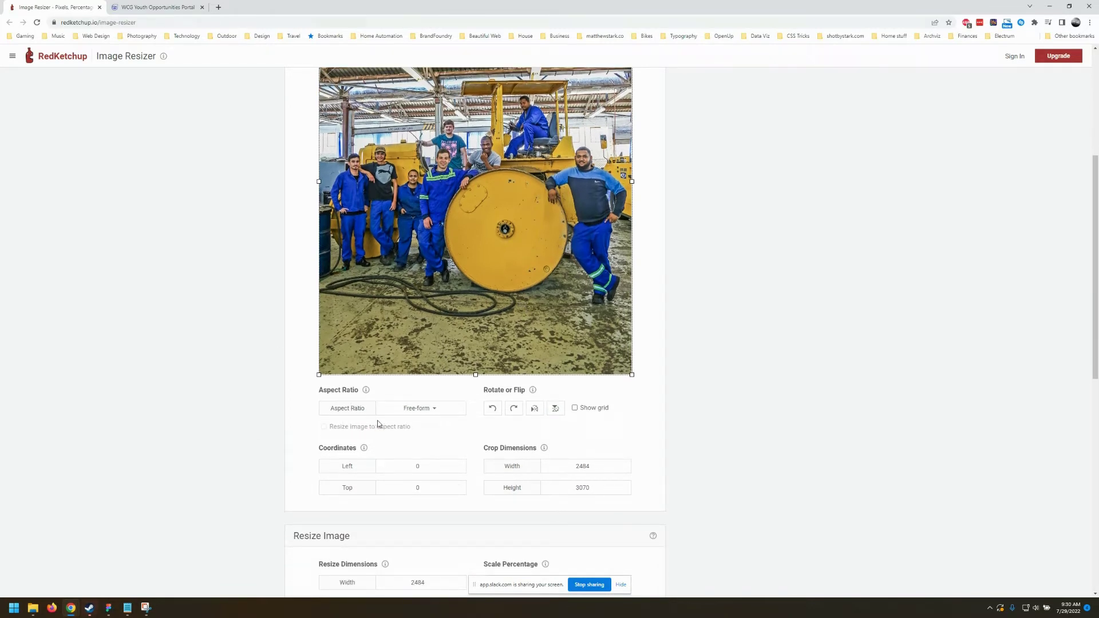
left_click_drag(476, 375, 484, 229)
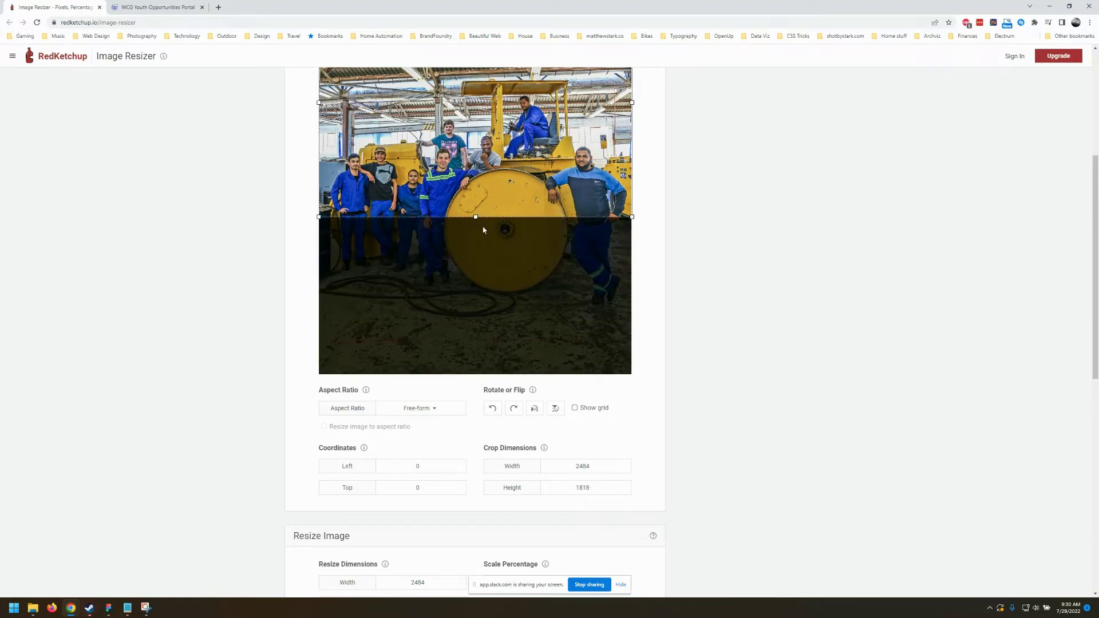
scroll(504, 253, "up", 3)
left_click_drag(476, 346, 479, 536)
Set the crop aspect ratio to 3:2 and move the crop area up to a top coordinate of about 611.
scroll(186, 390, "down", 3)
left_click(391, 411)
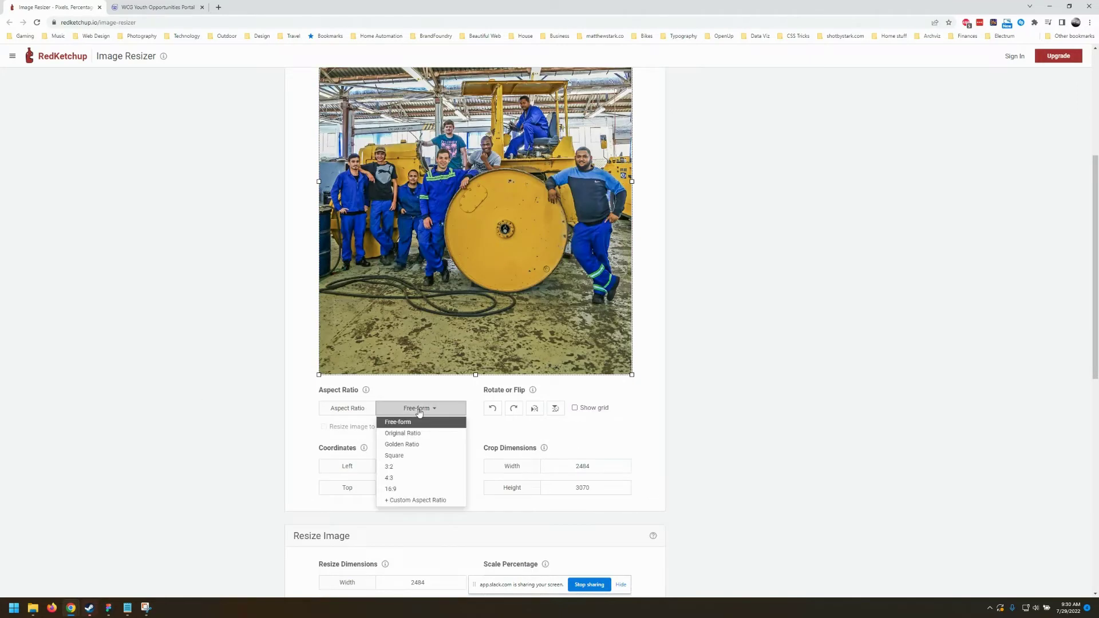
left_click(398, 479)
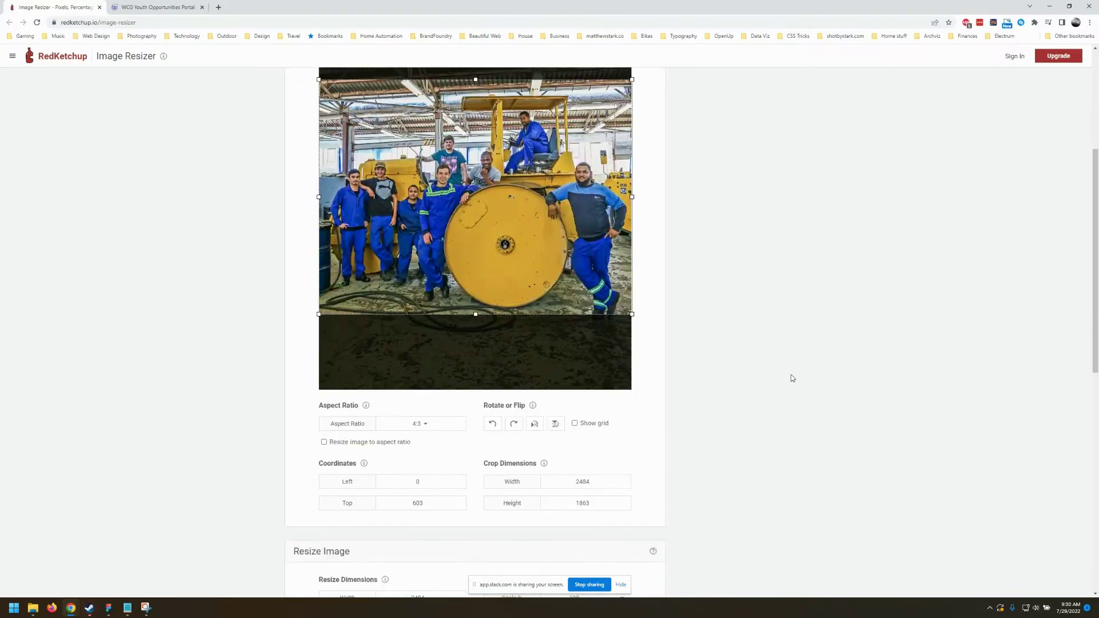
left_click(420, 408)
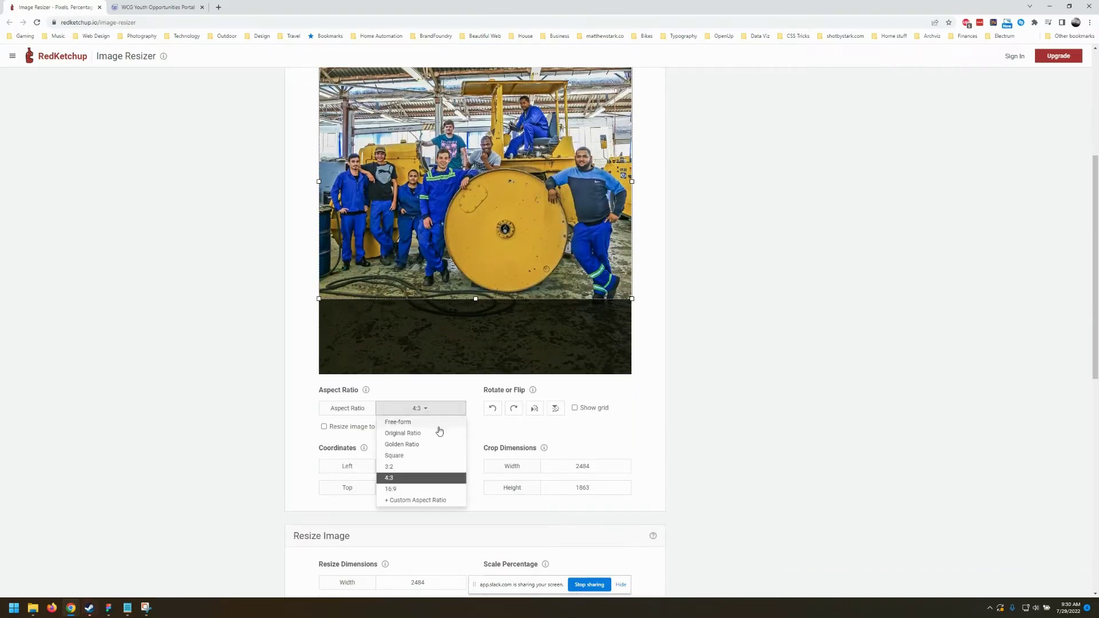
left_click(416, 473)
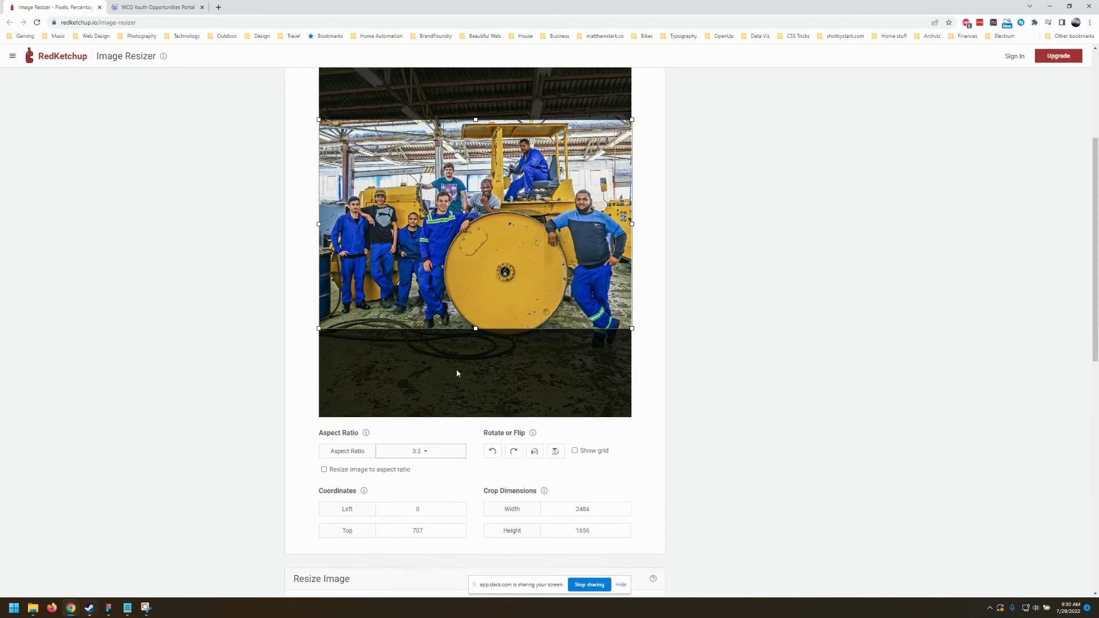
left_click_drag(542, 336, 544, 324)
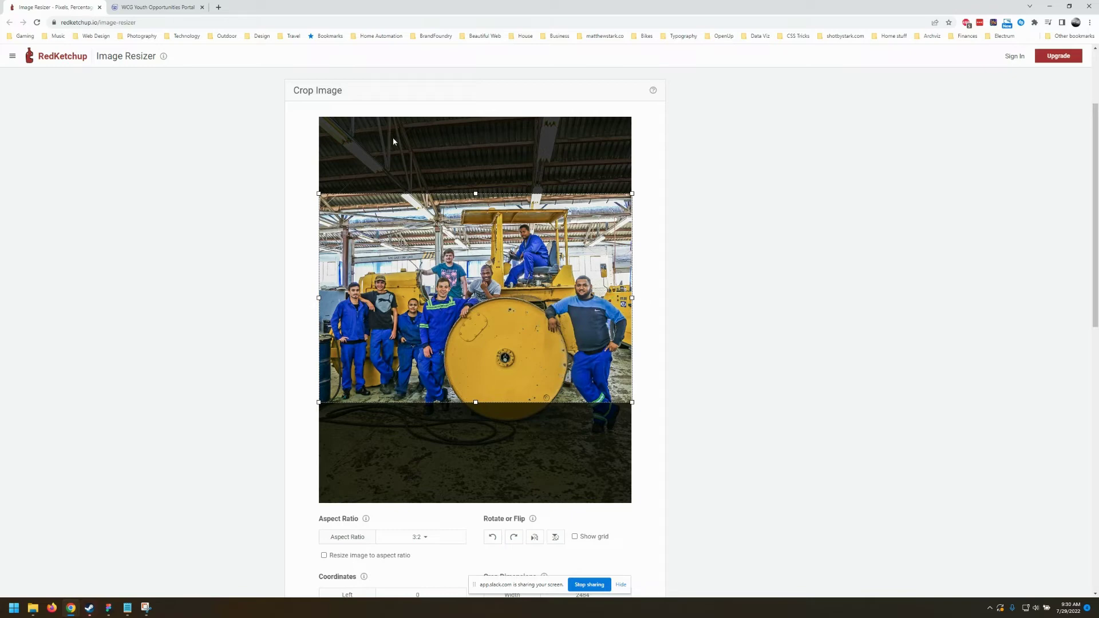
Examine the crop dimensions, resize dimensions and save settings for the cropped photo.
scroll(702, 393, "down", 3)
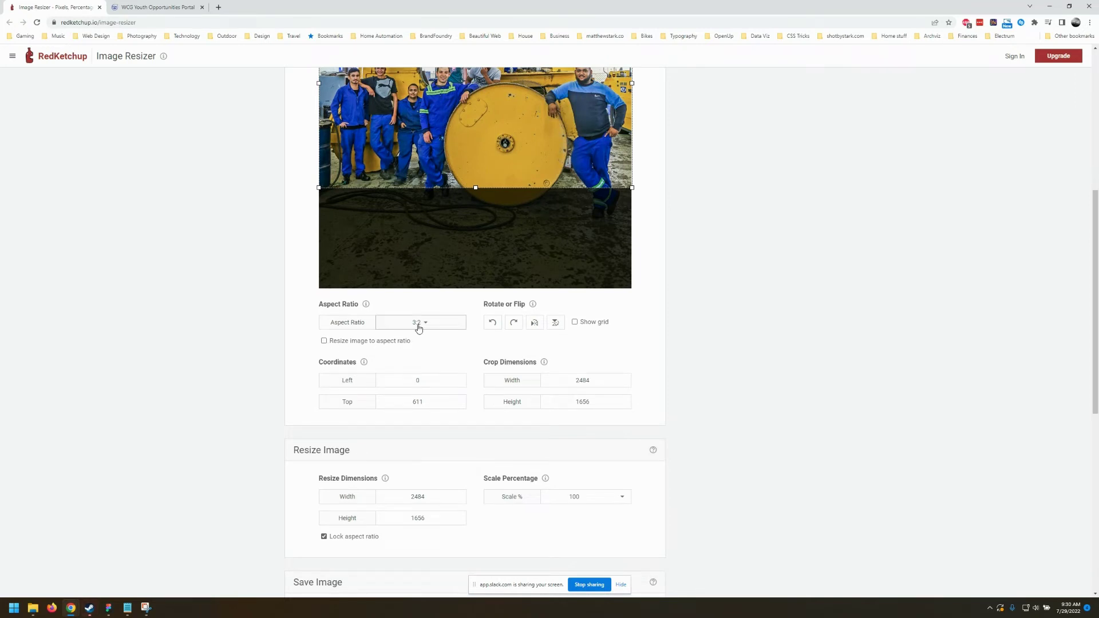
scroll(713, 181, "down", 1)
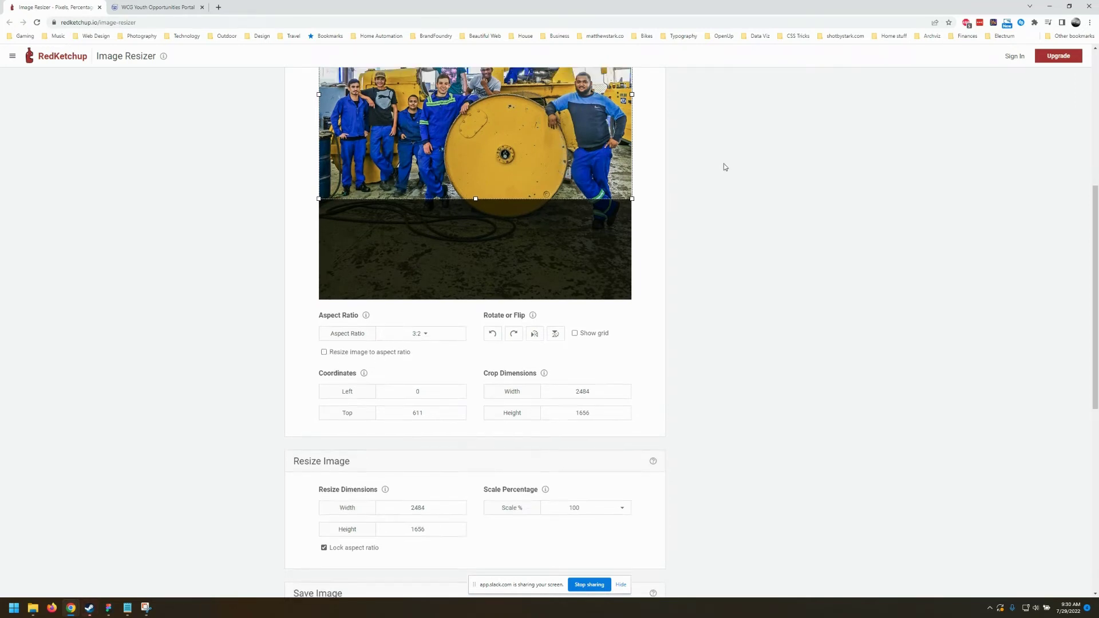
scroll(729, 227, "down", 2)
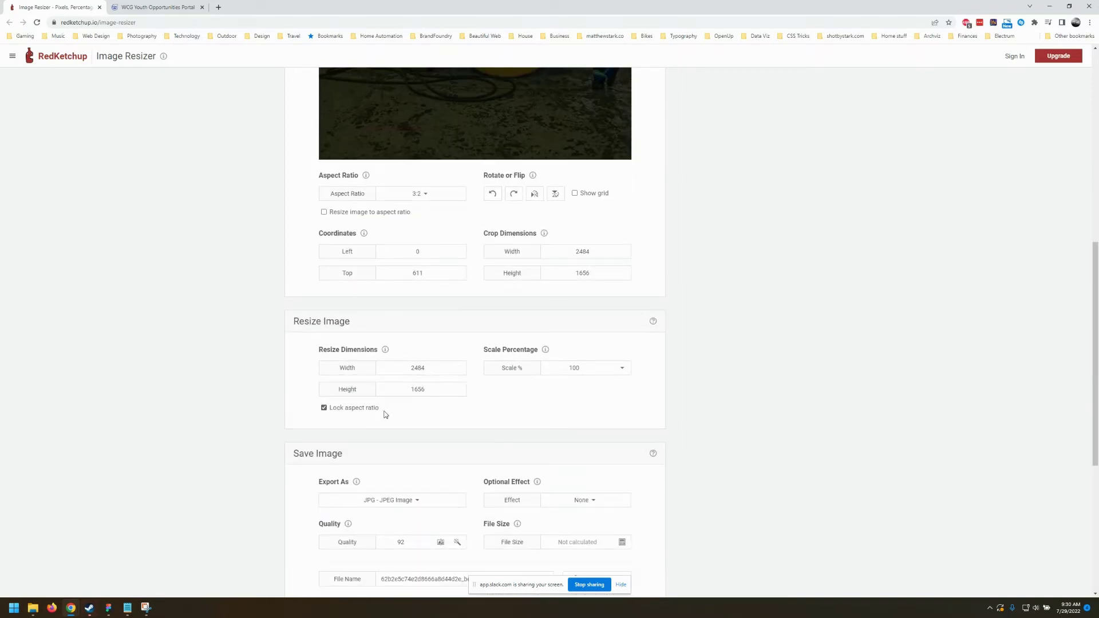
scroll(554, 436, "up", 3)
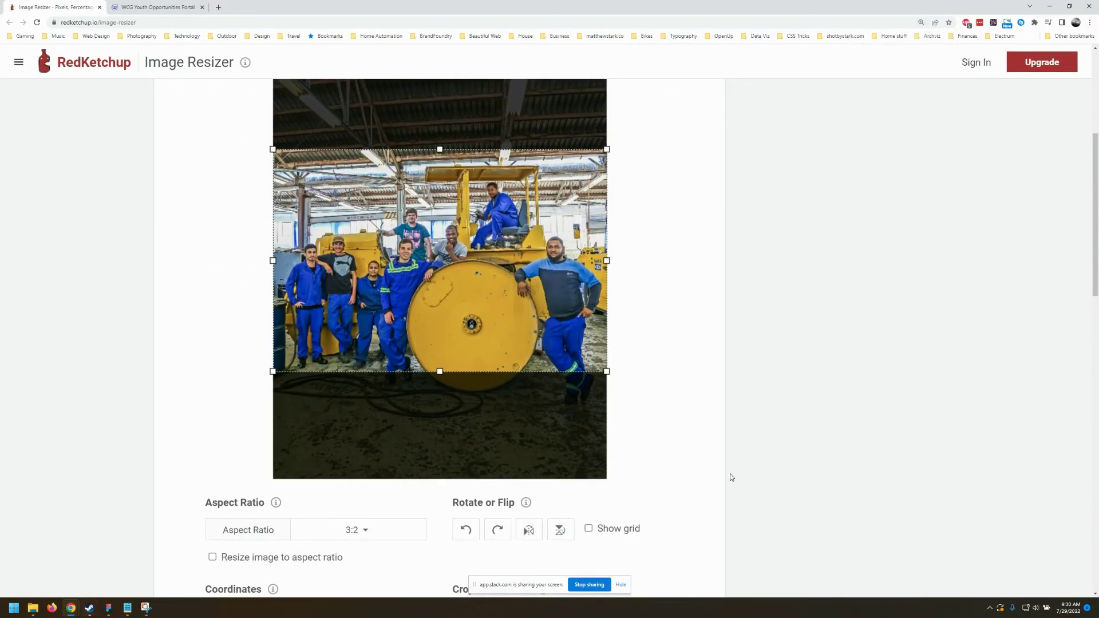
scroll(678, 394, "down", 5)
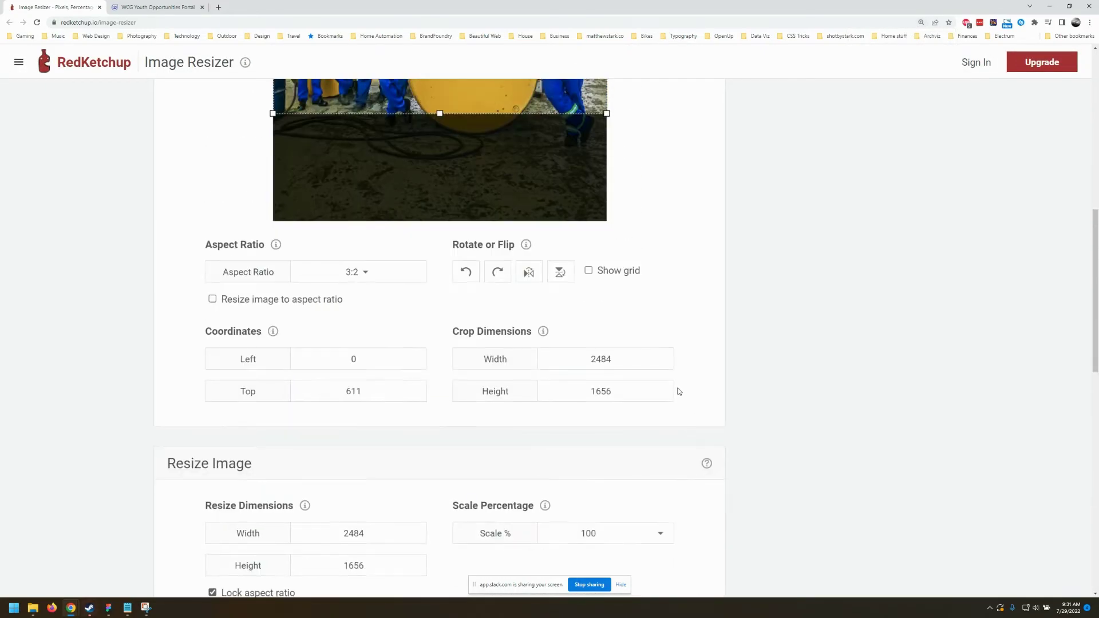
scroll(679, 389, "down", 1)
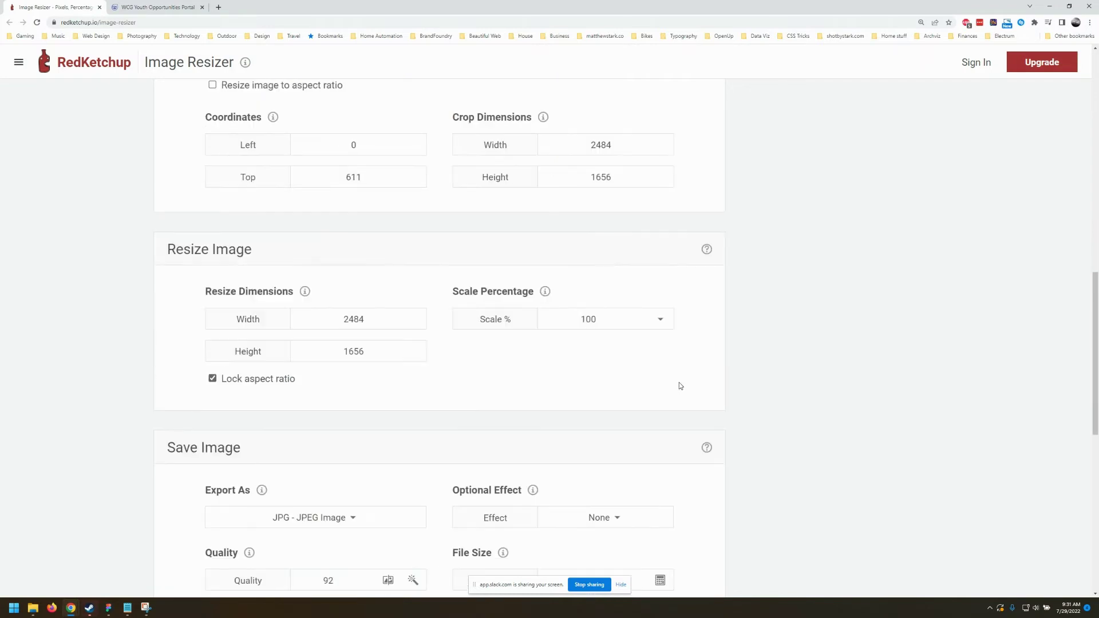
scroll(681, 380, "down", 3)
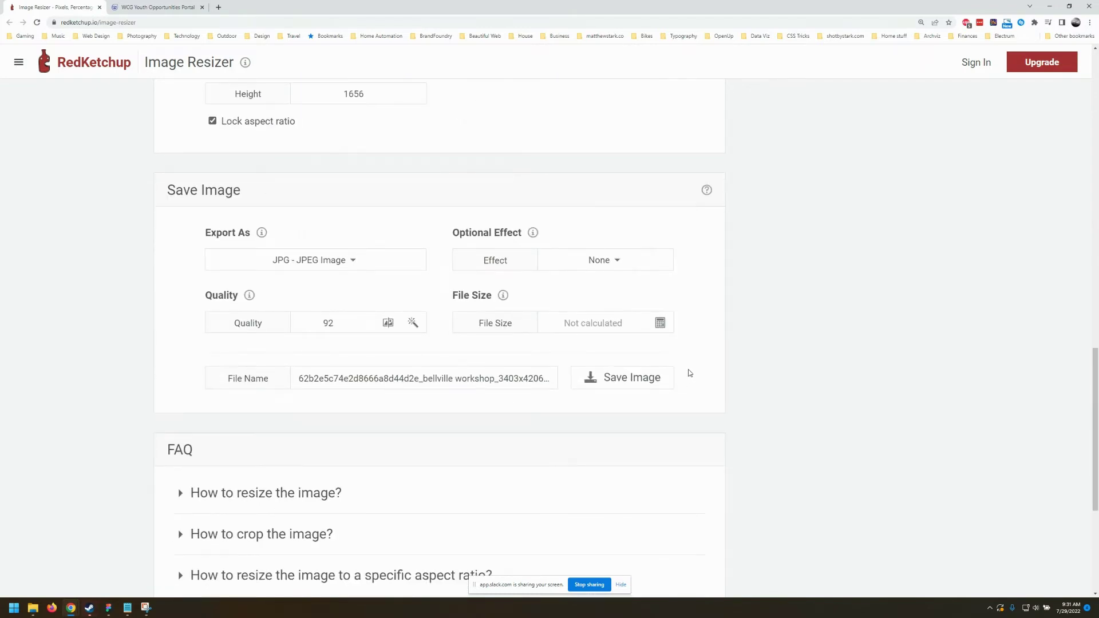
Set the resize width to 1200 with the aspect ratio locked, and check the crop and resize settings.
scroll(690, 372, "up", 4)
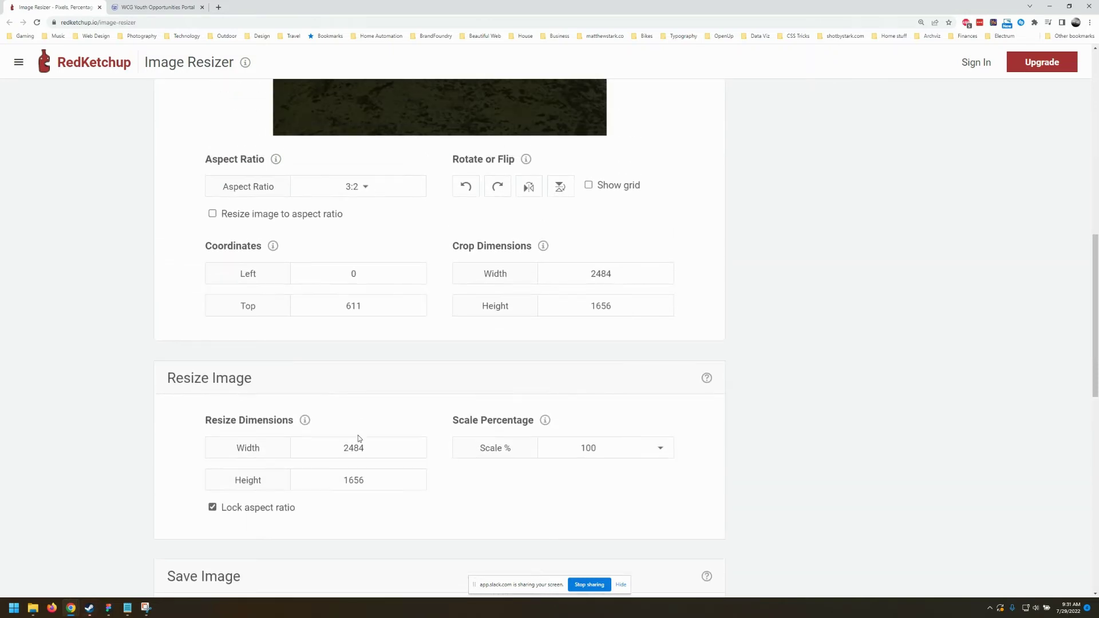
double_click(355, 449)
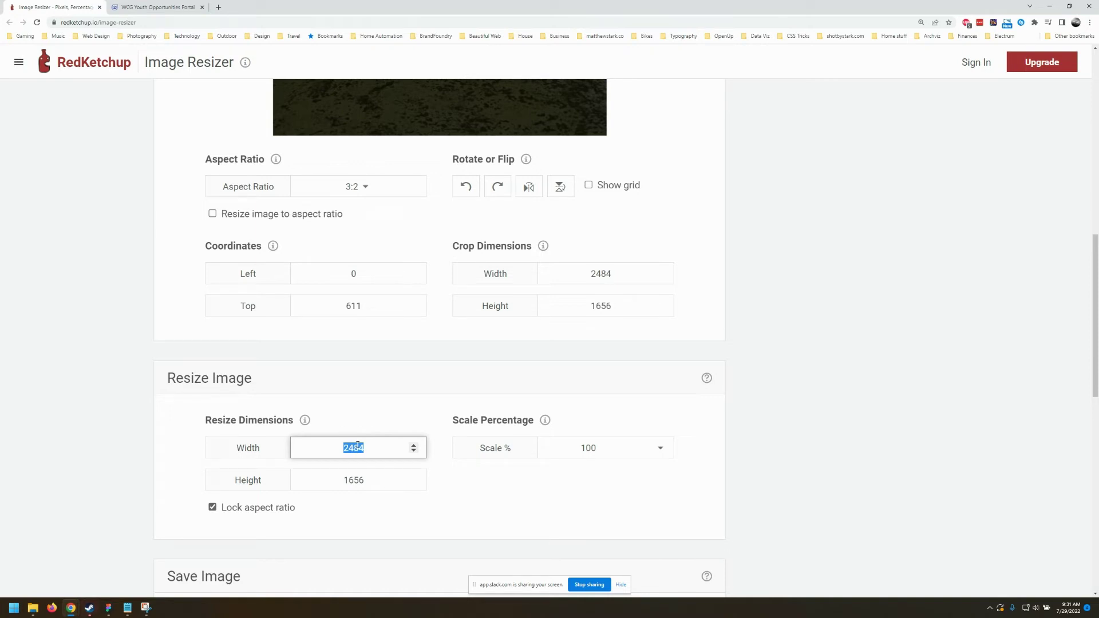
type("1200")
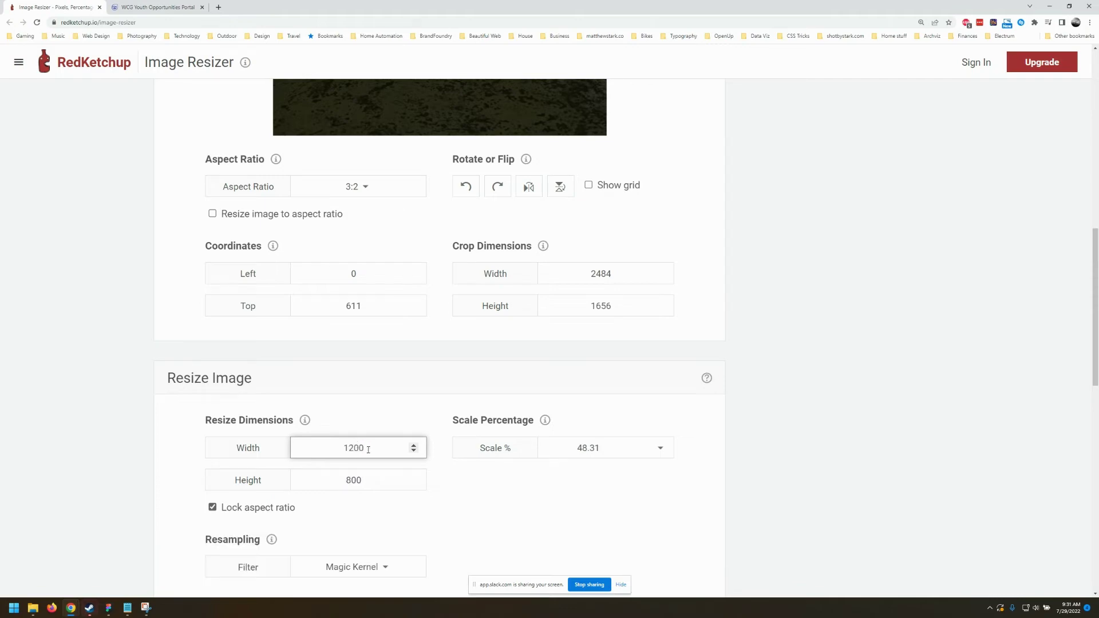
scroll(381, 393, "up", 5)
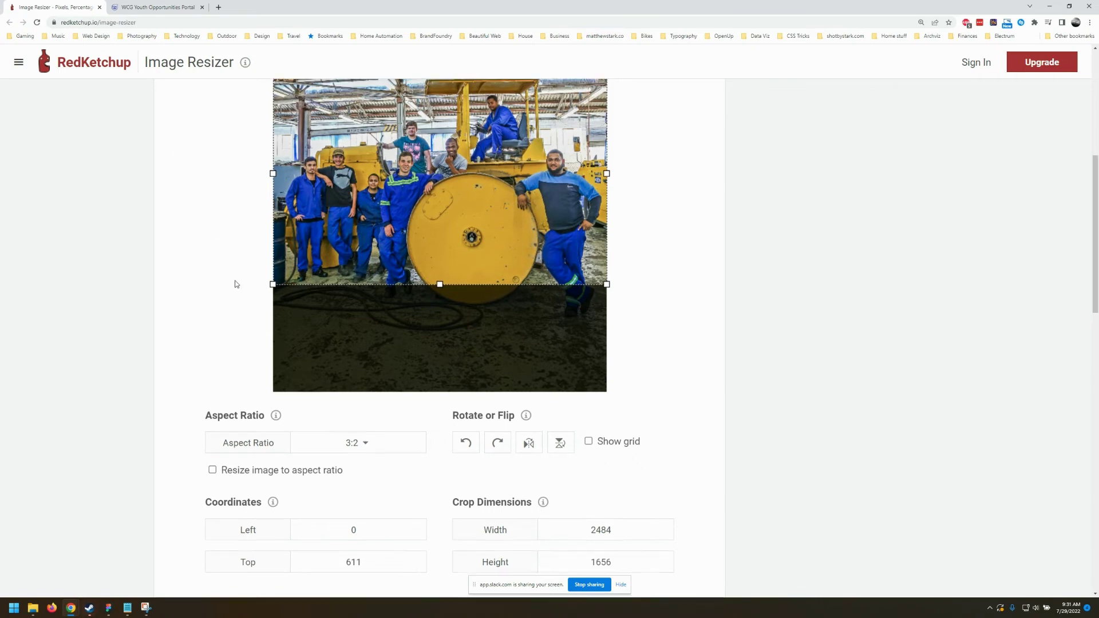
scroll(294, 342, "down", 4)
scroll(295, 342, "down", 1)
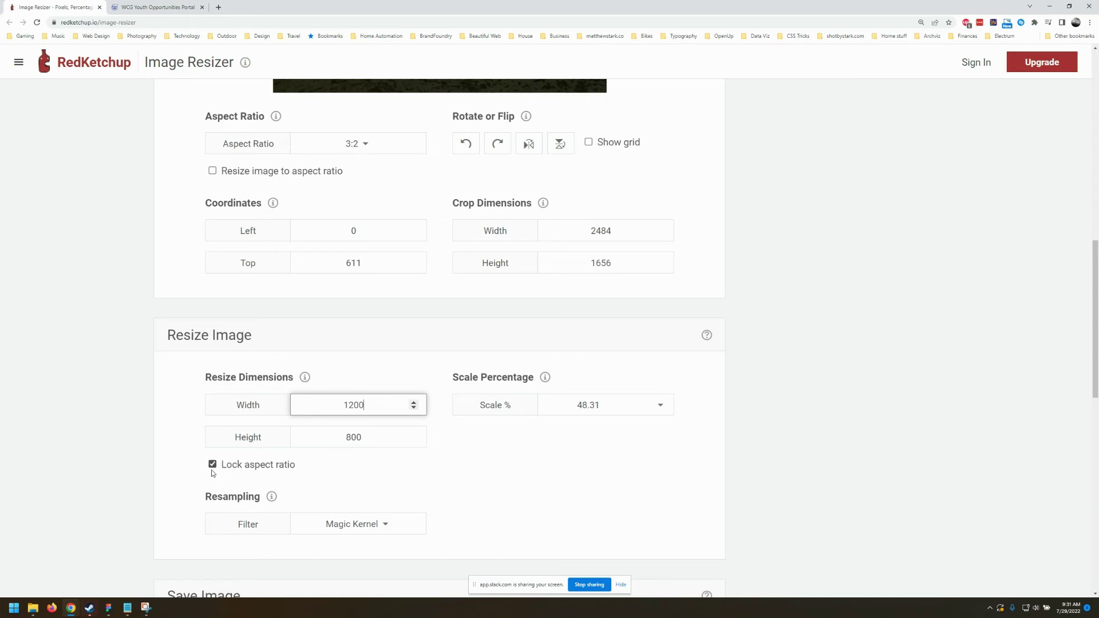
Set the export format of the resized image to WEBP - WebP Image.
scroll(194, 361, "down", 2)
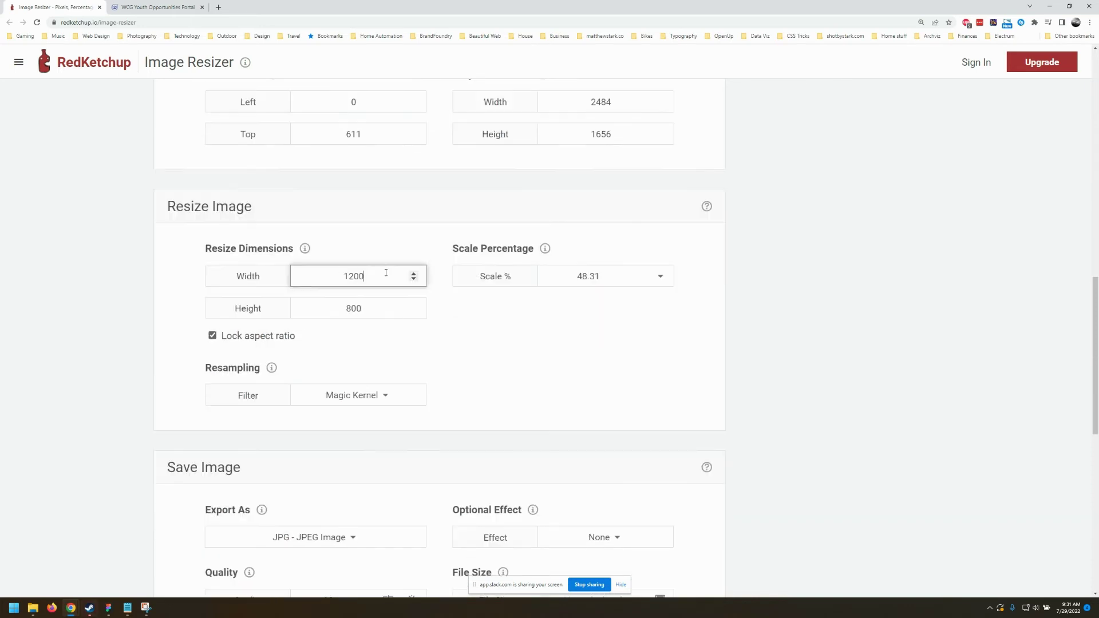
scroll(184, 264, "down", 3)
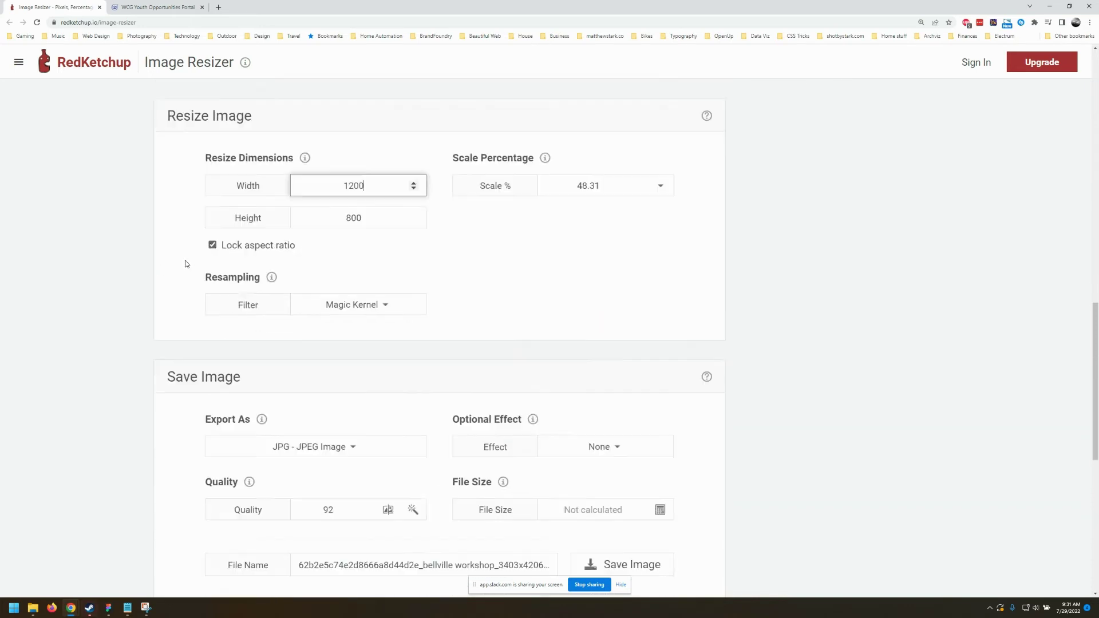
left_click_drag(165, 255, 250, 254)
left_click(303, 271)
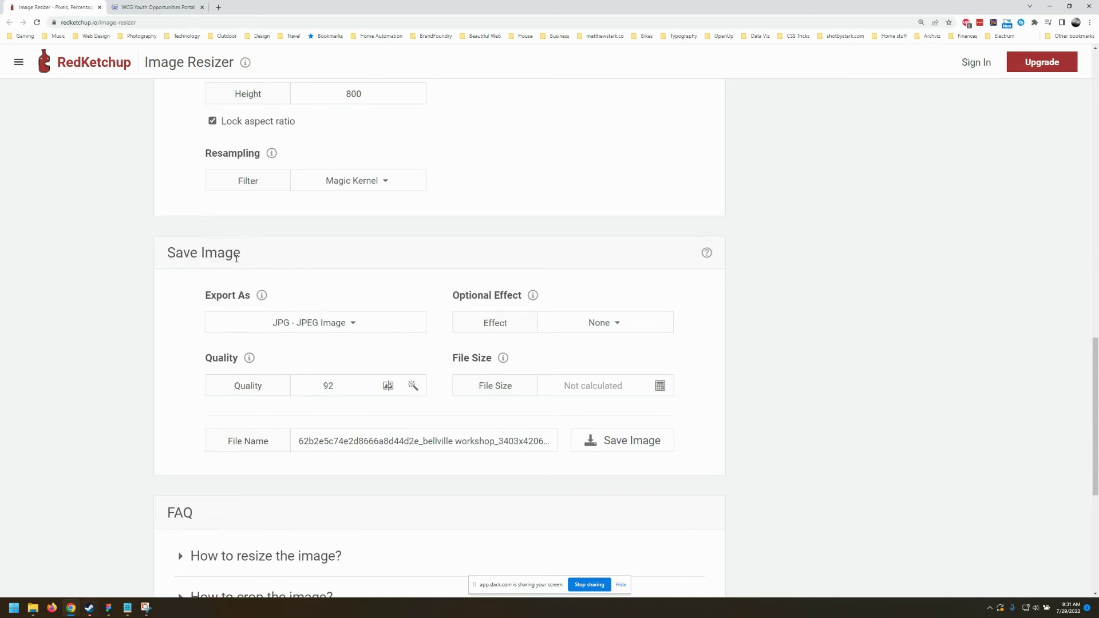
left_click_drag(237, 259, 158, 256)
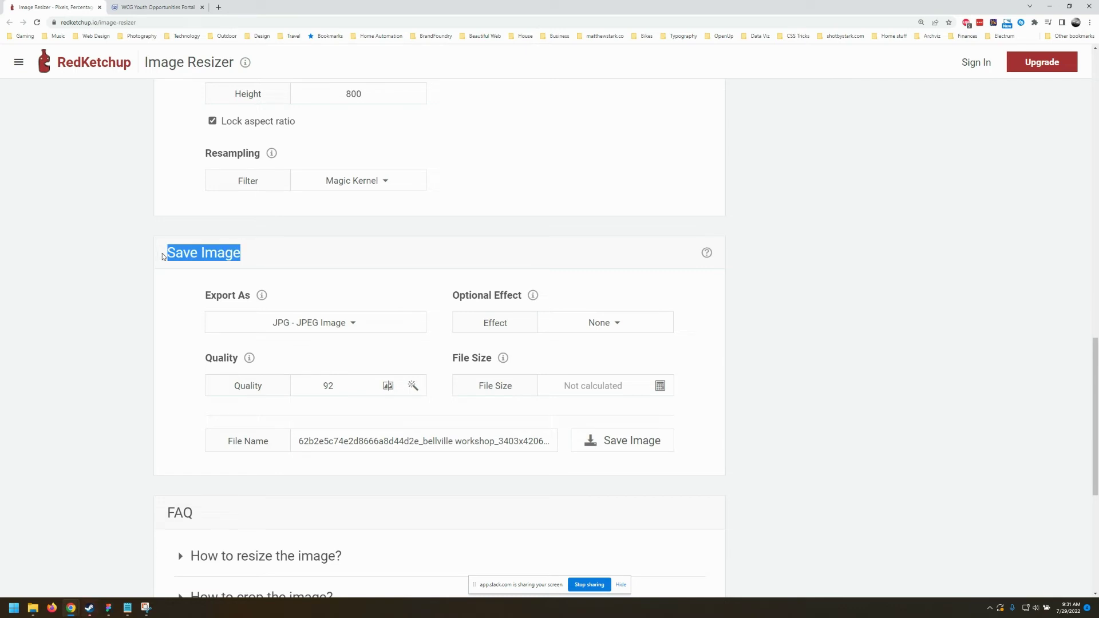
left_click(159, 256)
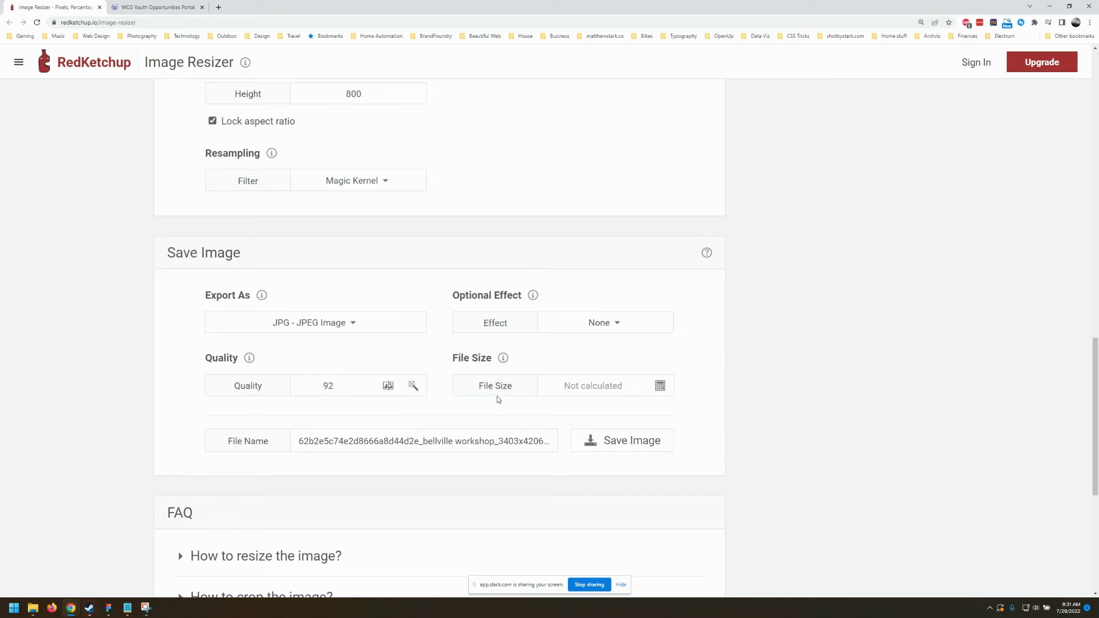
left_click(339, 325)
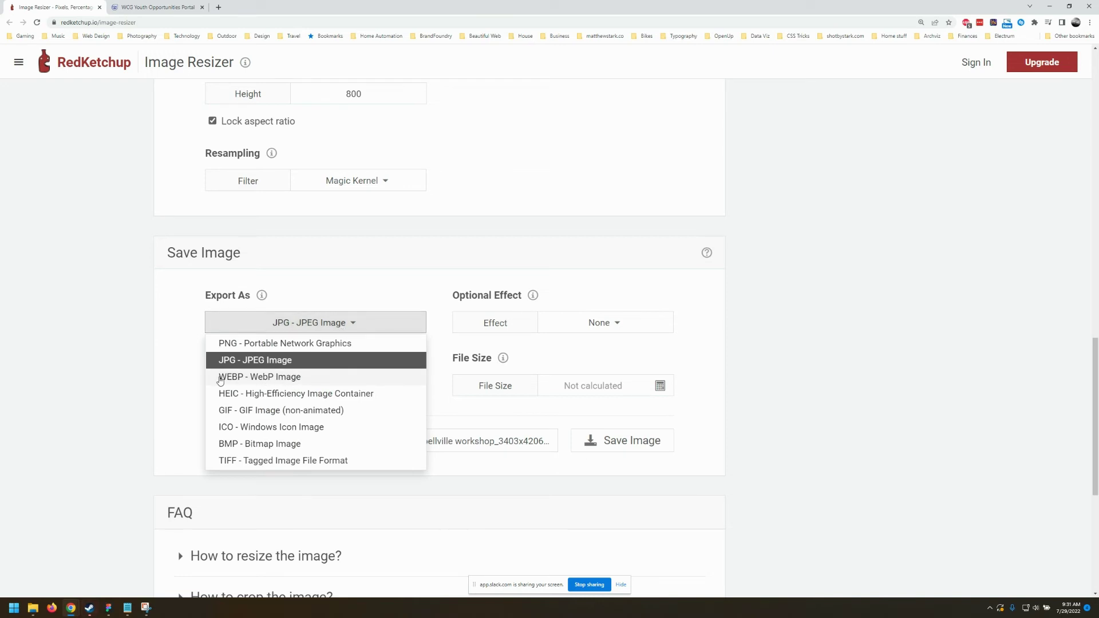
left_click(250, 377)
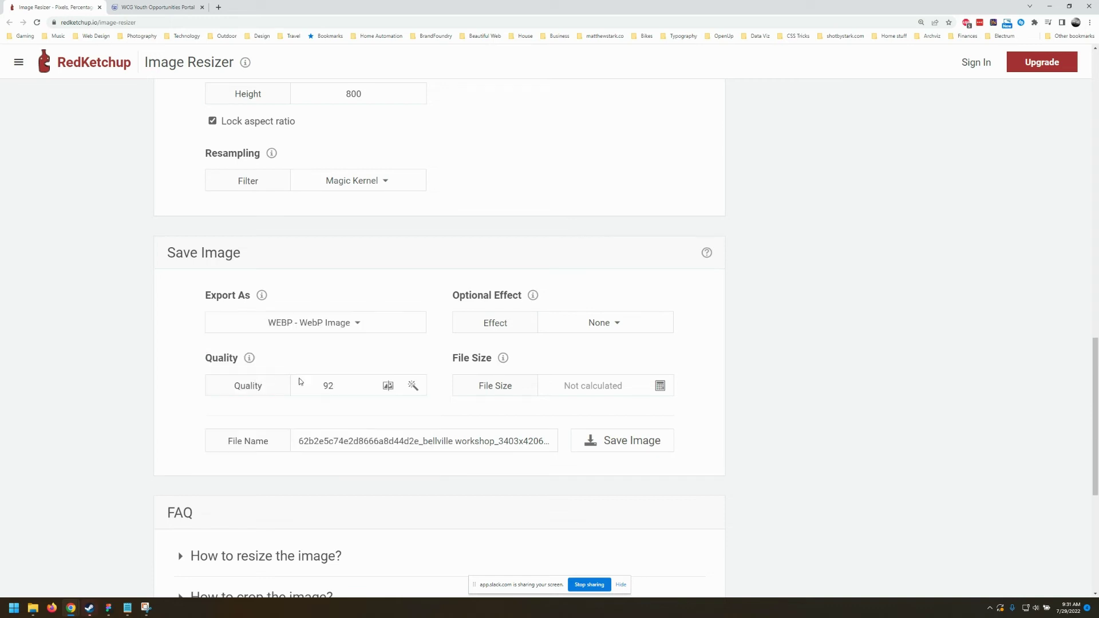
Set the WebP export quality to 80 and calculate the file size.
left_click(327, 385)
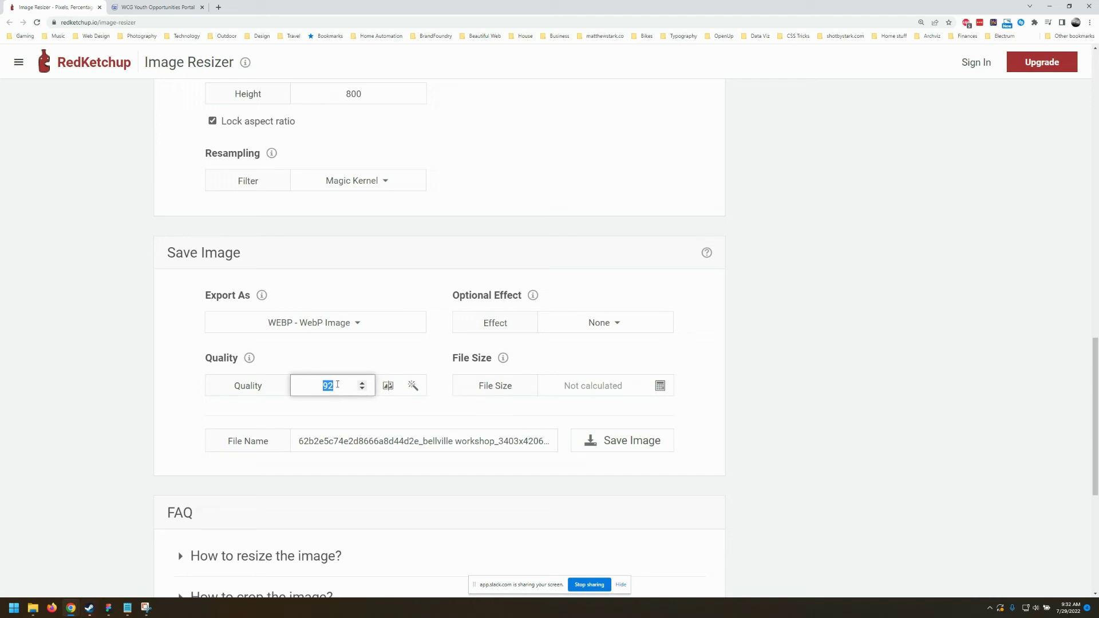
type("80")
left_click(660, 386)
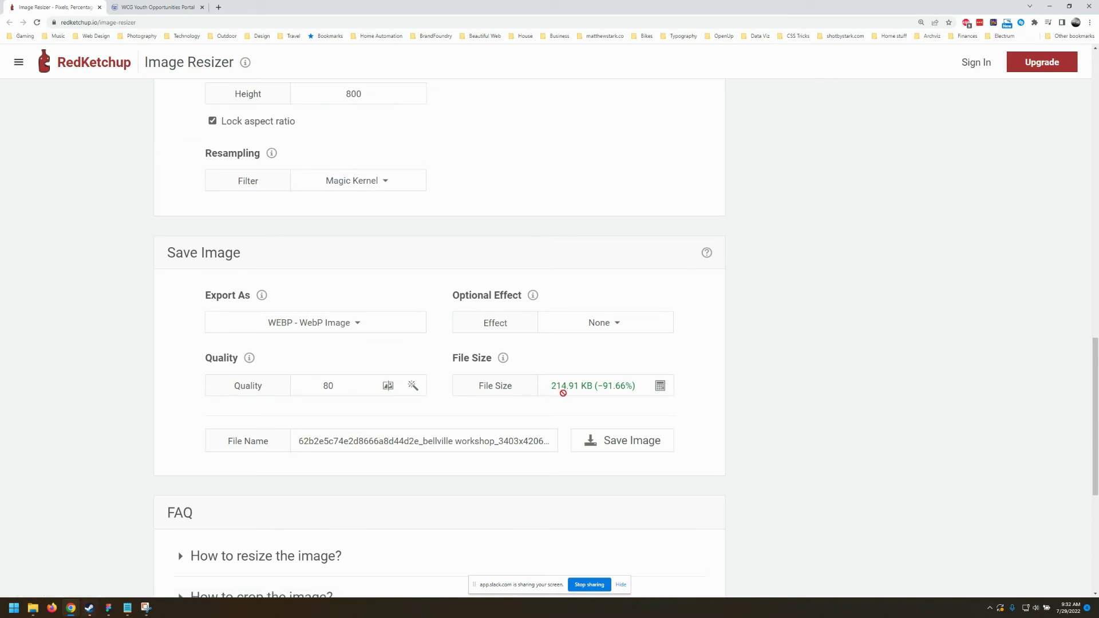
Lower the export quality to 60 and recalculate the file size.
double_click(328, 386)
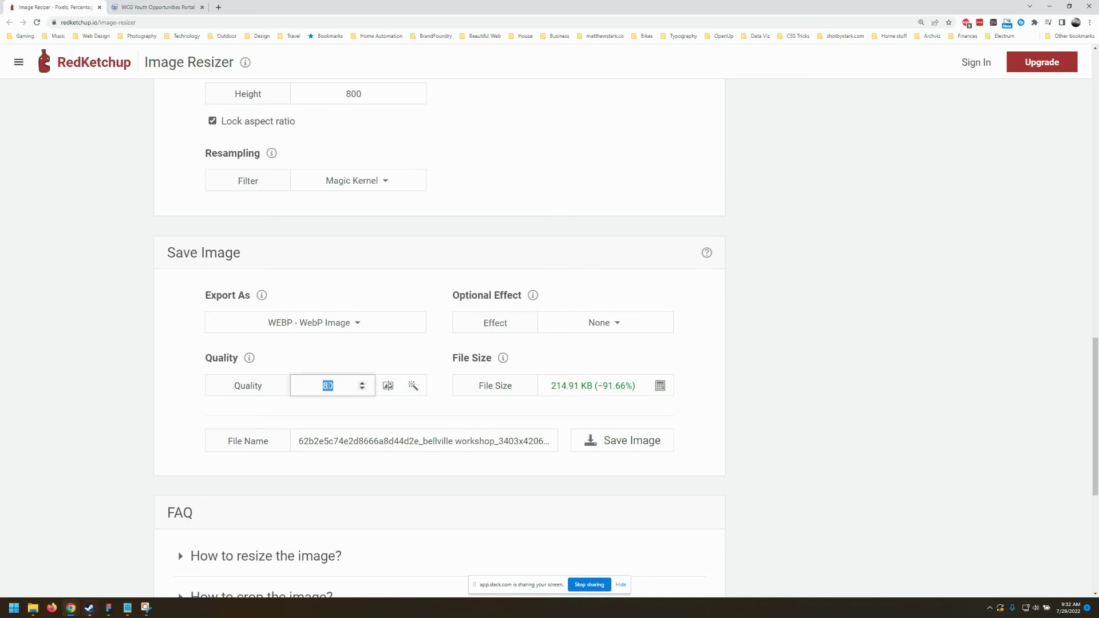
type("60")
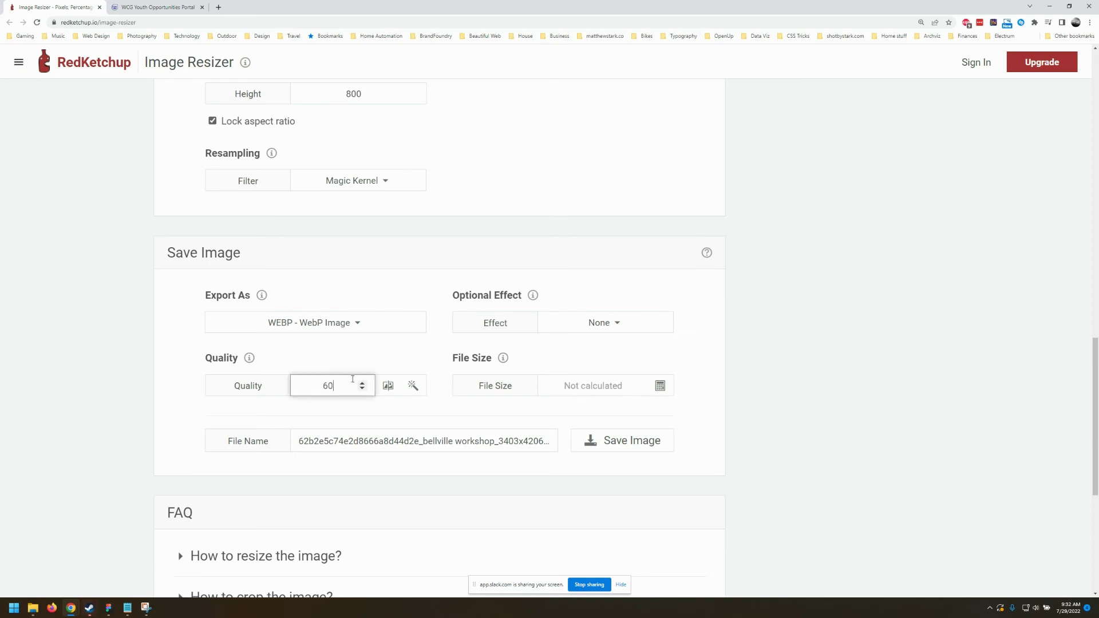
left_click(659, 387)
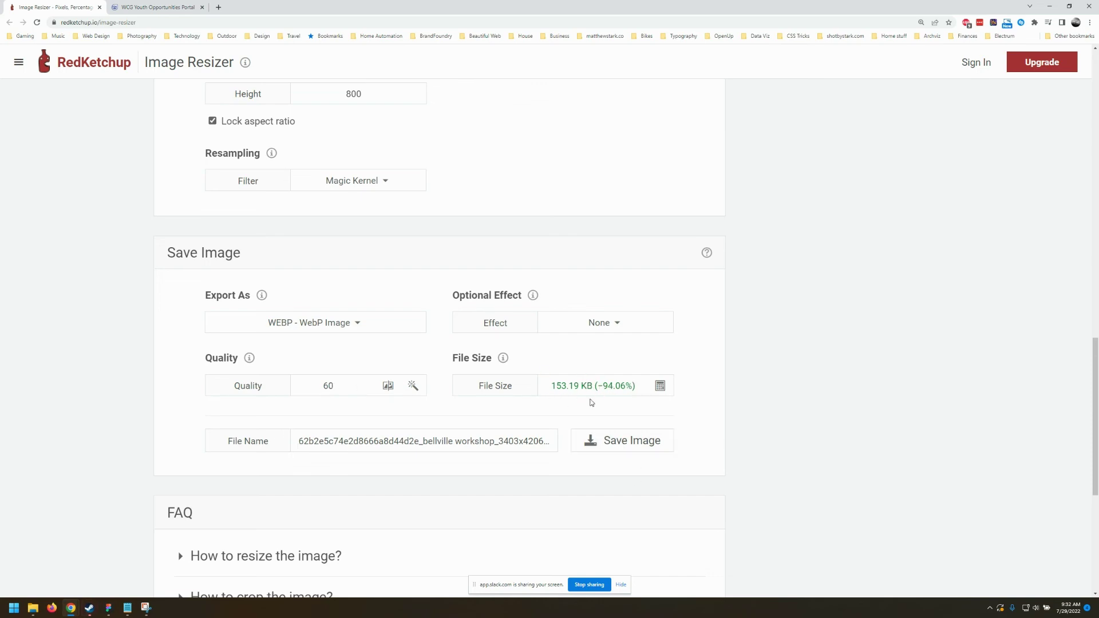
Save and download the resized WebP image, and show the downloaded file in its folder in File Explorer.
left_click(616, 450)
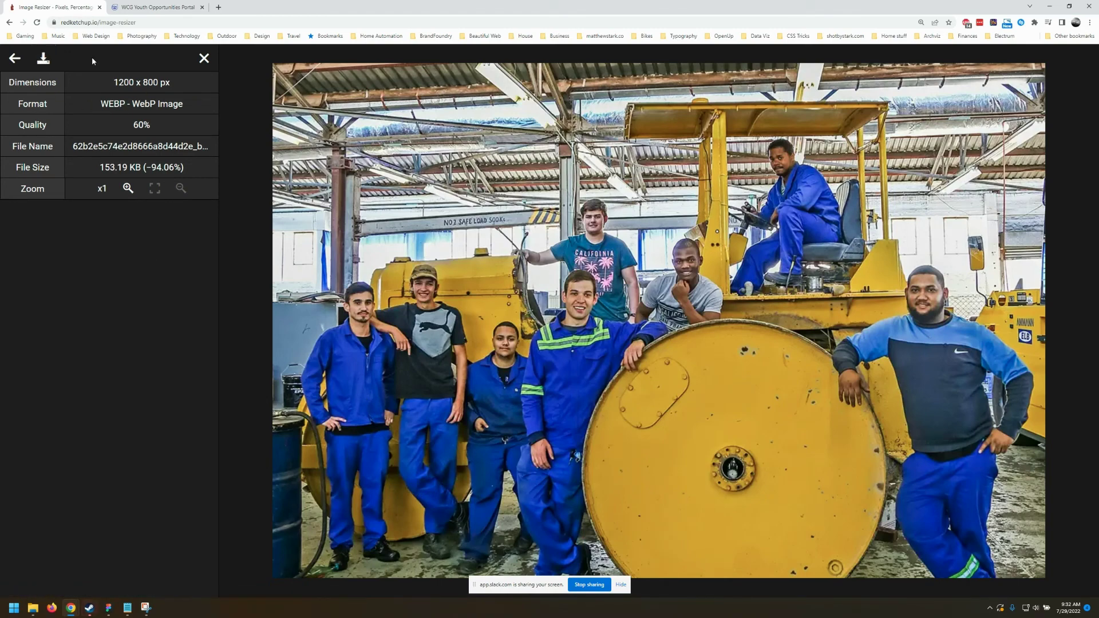
left_click(43, 60)
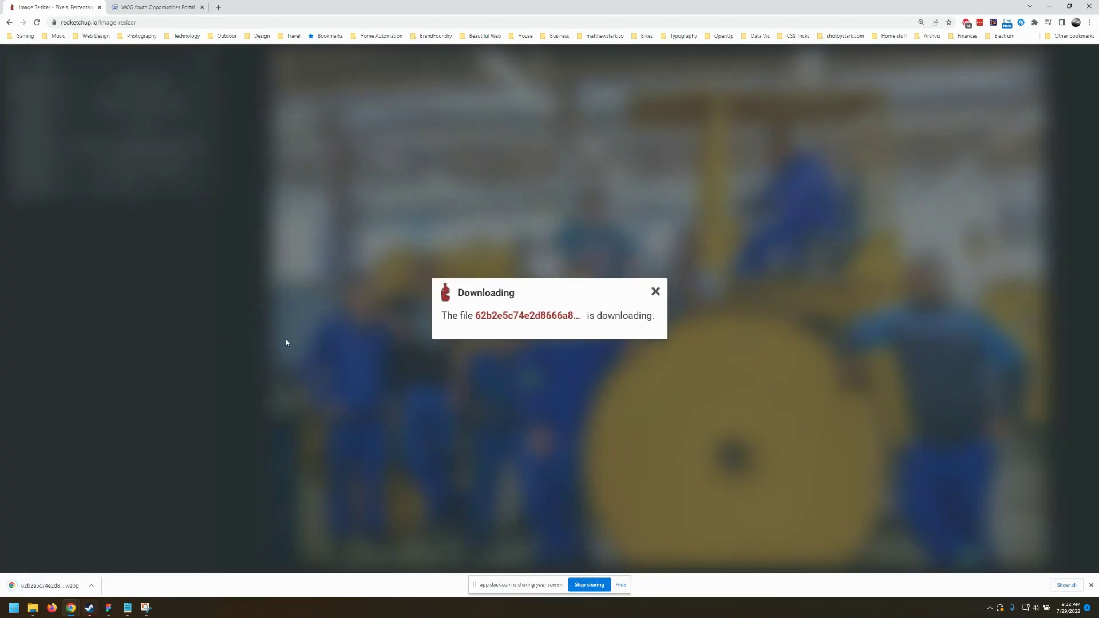
left_click(91, 586)
left_click(259, 492)
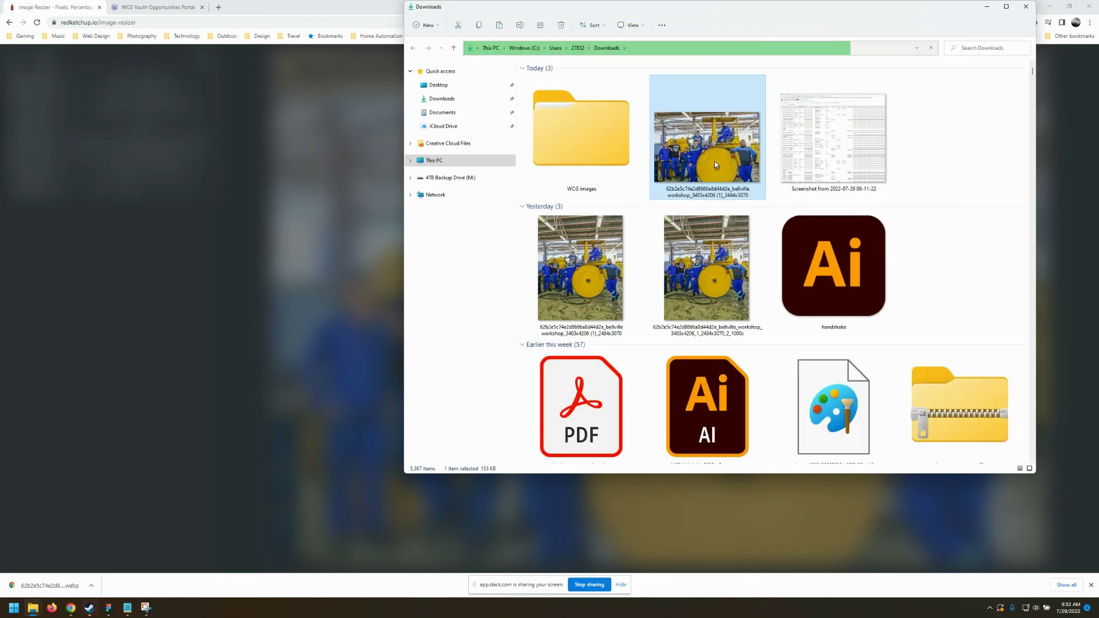
mouse_move(723, 145)
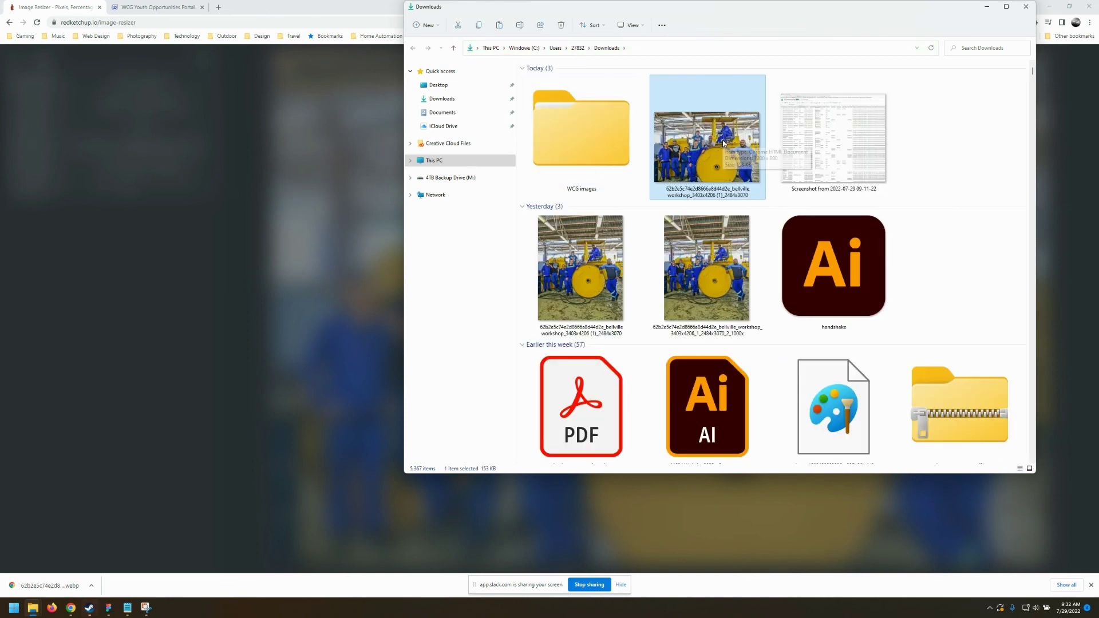